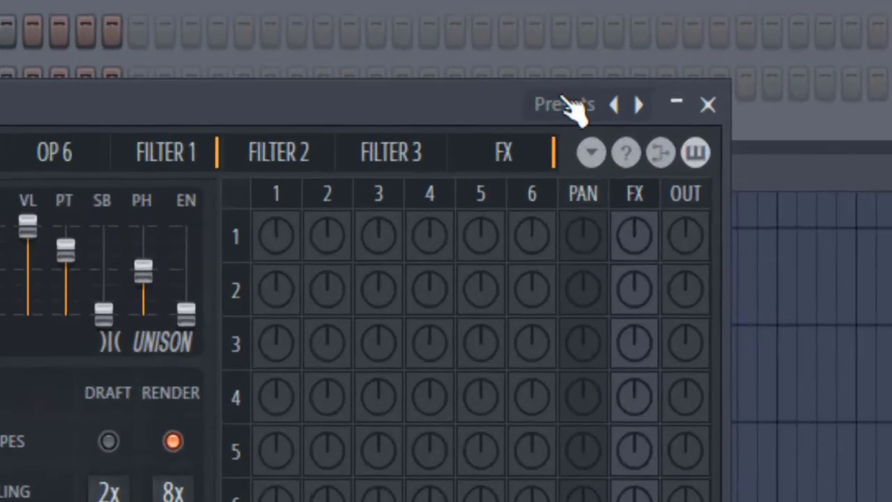
- Load the Dream bell preset from the Bell category in Sytrus
click(565, 104)
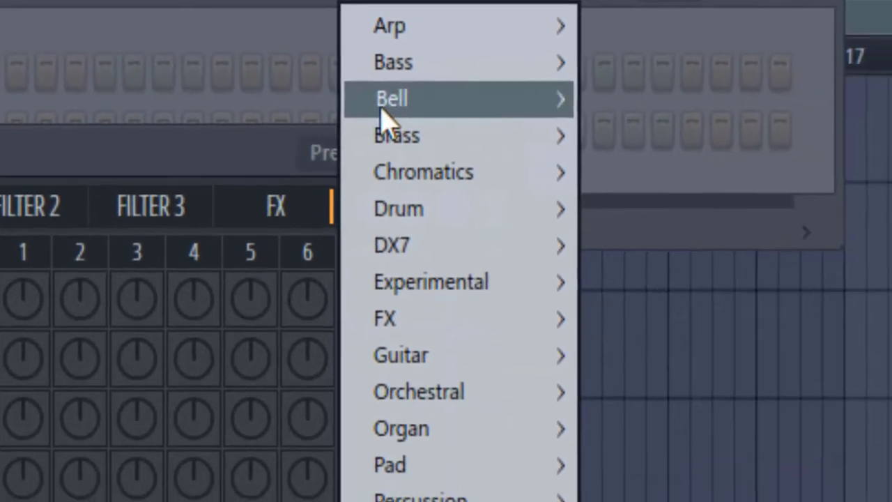
mouse_move(547, 124)
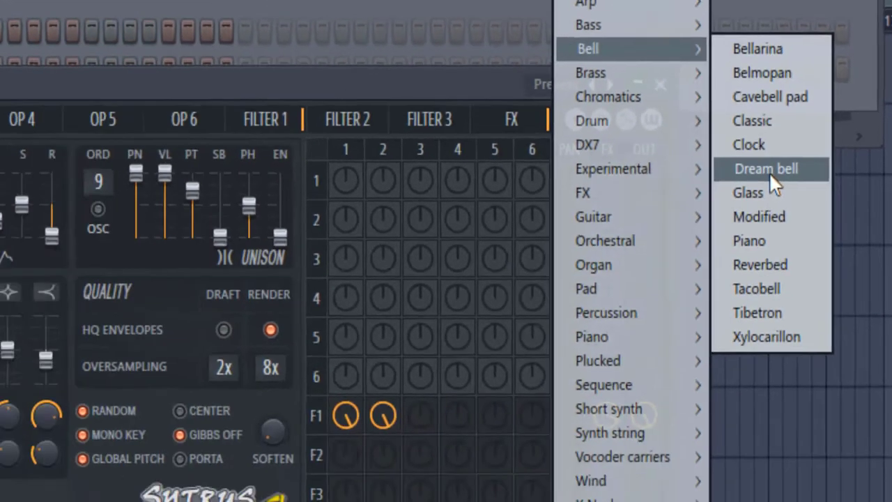
click(579, 269)
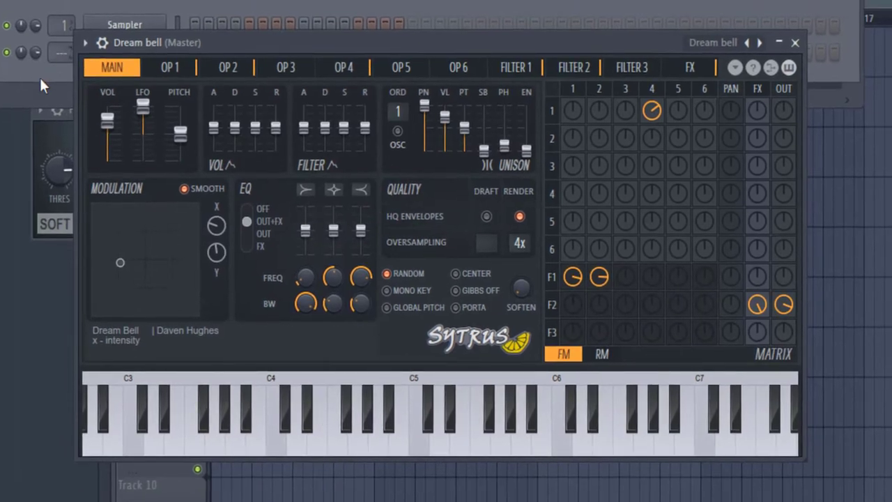
- Open the Dream bell channel's piano roll and set its snap to 1/3 step
click(39, 76)
click(114, 53)
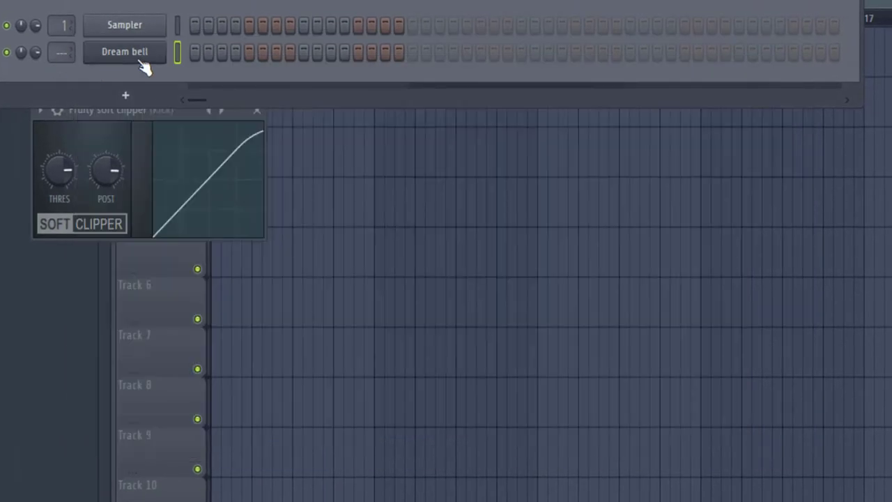
right_click(160, 52)
click(200, 54)
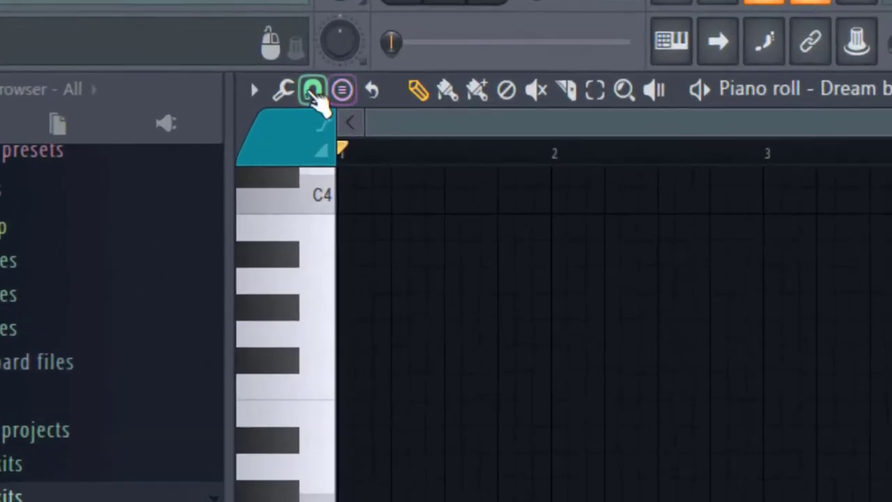
click(198, 66)
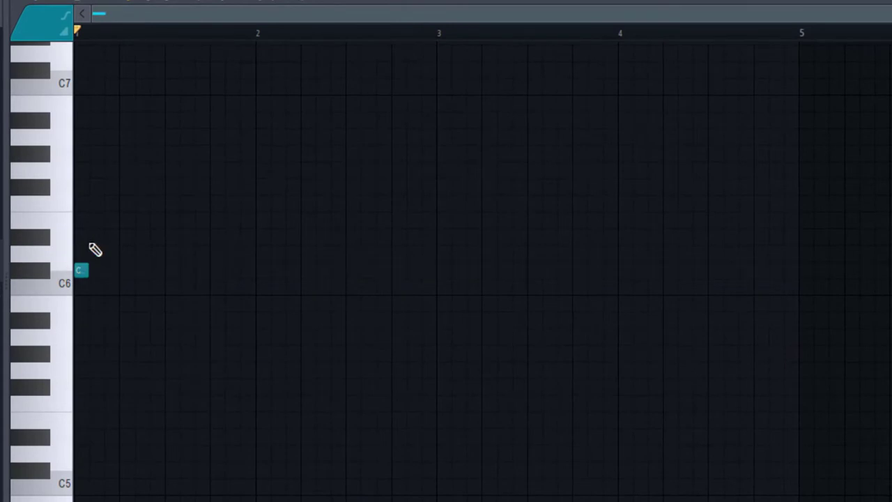
- Draw the one-bar melody C#6, E6, C#6, a longer G#5, then G#6, F#6, E6, D#6, E6, D#6, auditioning it along the way
scroll(92, 214, up, 2)
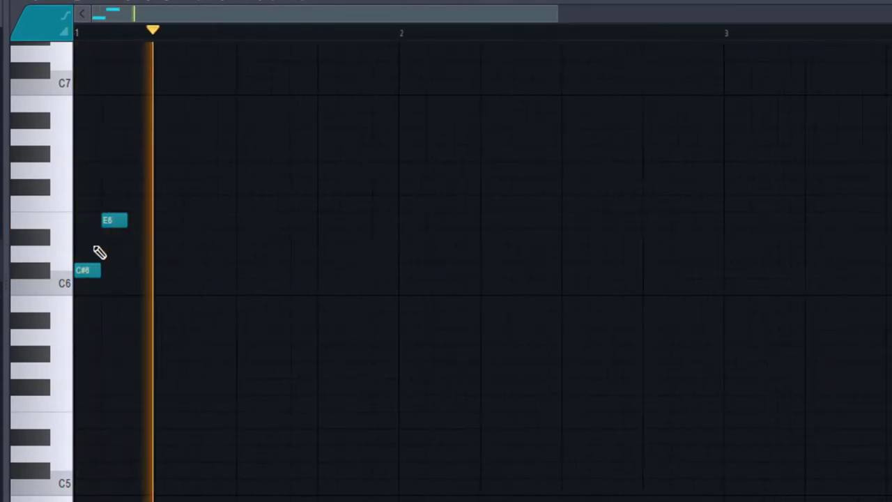
click(143, 272)
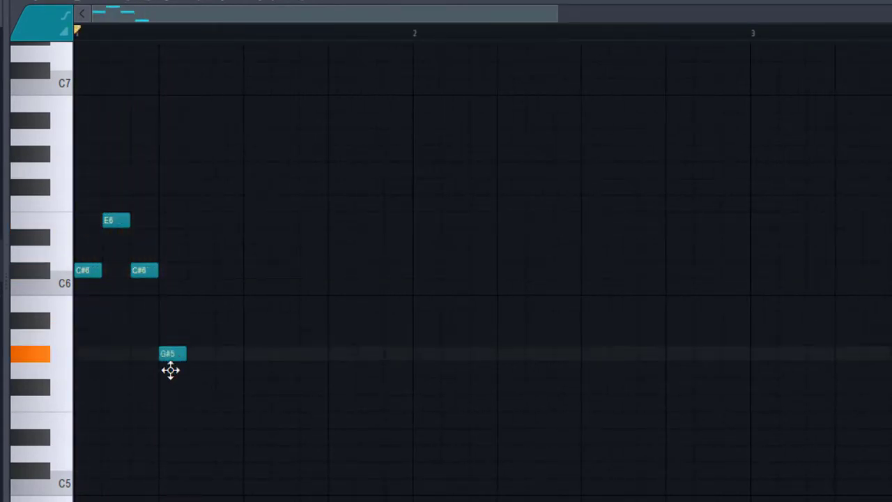
key(space)
scroll(153, 321, down, 2)
key(space)
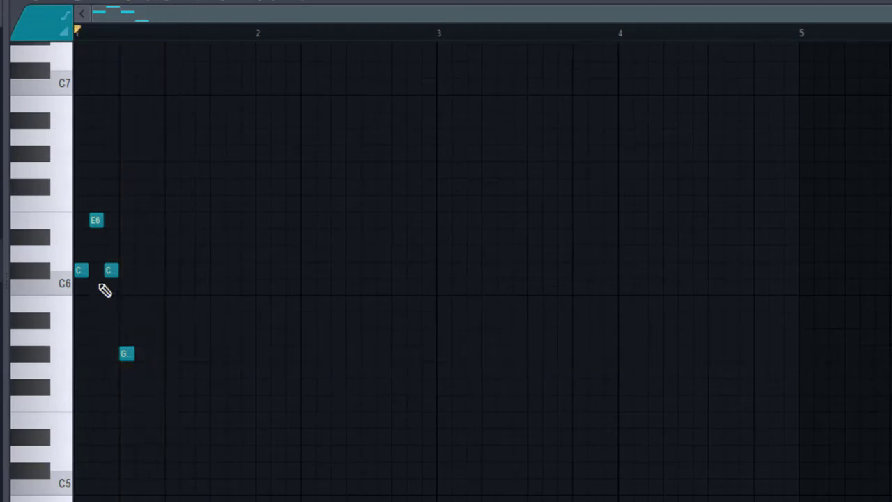
key(space)
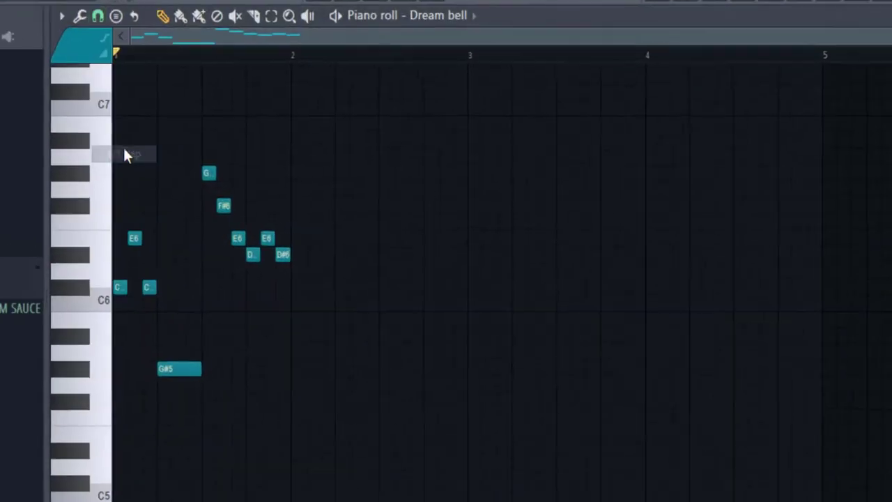
- Set the piano roll snap to 1/2 step and transpose the melody down one octave during playback
click(97, 15)
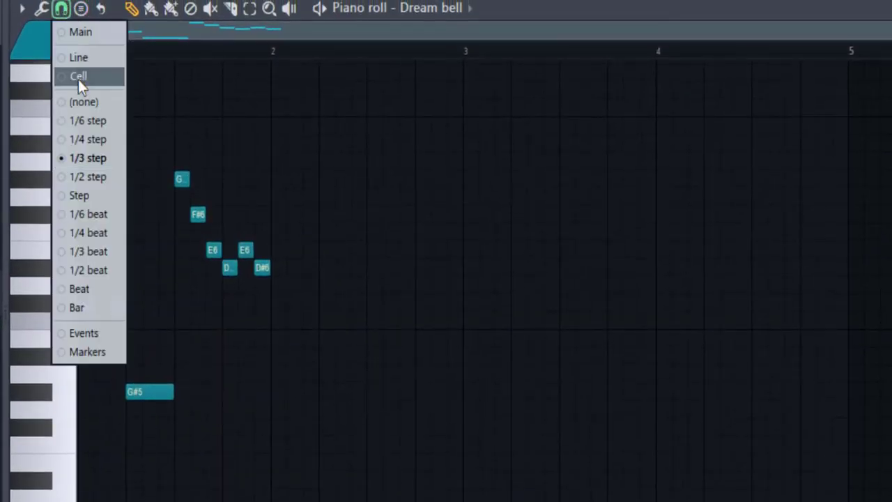
click(87, 178)
key(space)
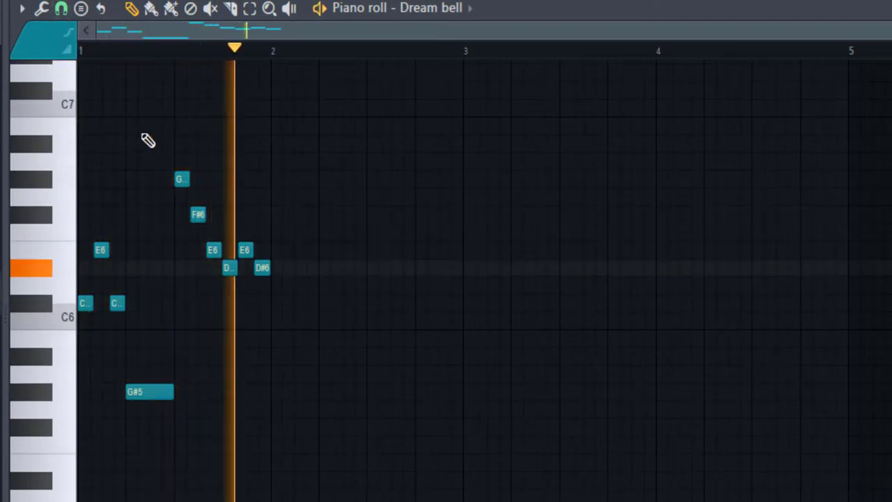
key(ctrl+Down)
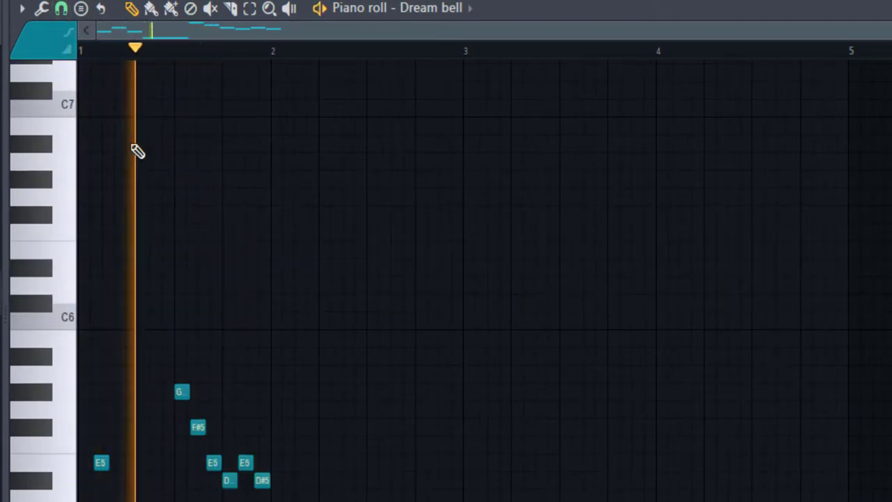
- Fill out the melody to two bars with extra accent notes such as C#5, G#4 and A4, and play it back
scroll(253, 119, down, 2)
scroll(223, 213, up, 1)
click(222, 197)
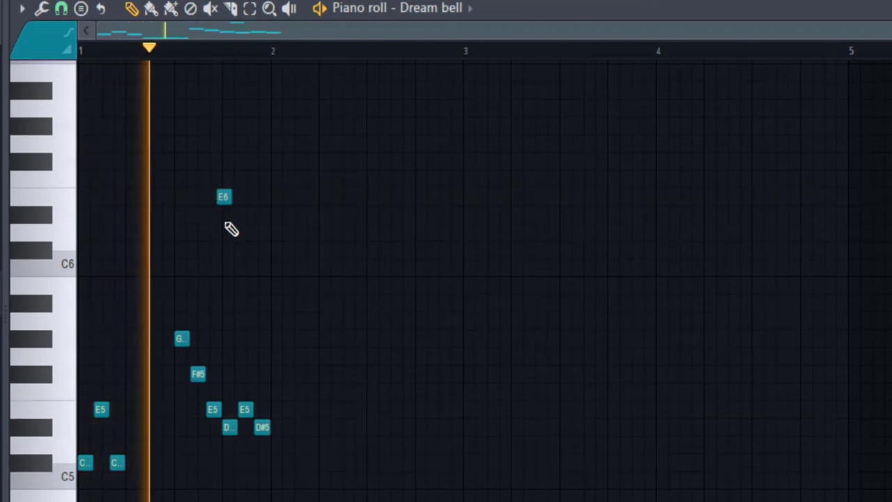
drag(223, 199, 219, 216)
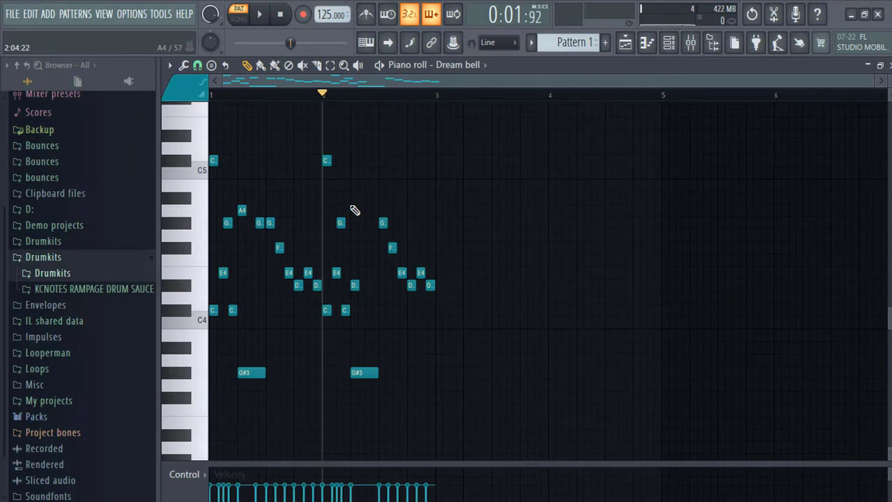
key(space)
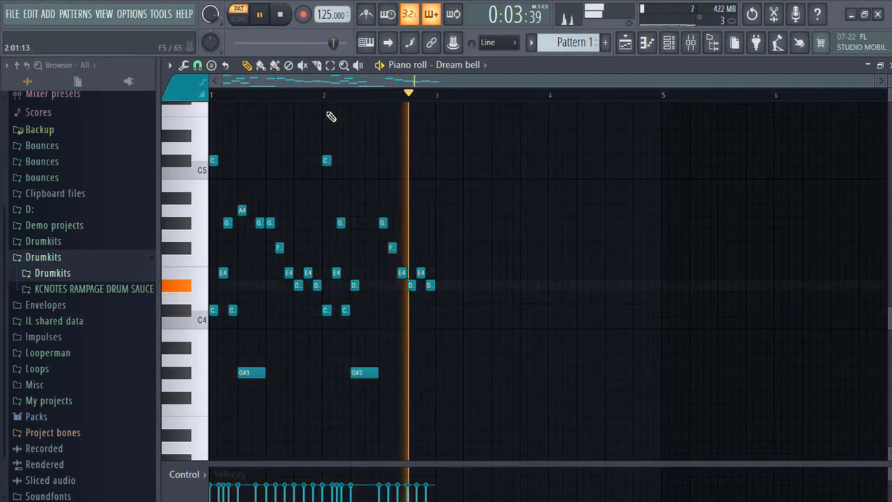
- In the Dream bell synth's matrix, mute the modulation in row 1, column 4 and lower filter 2's FX send
click(667, 45)
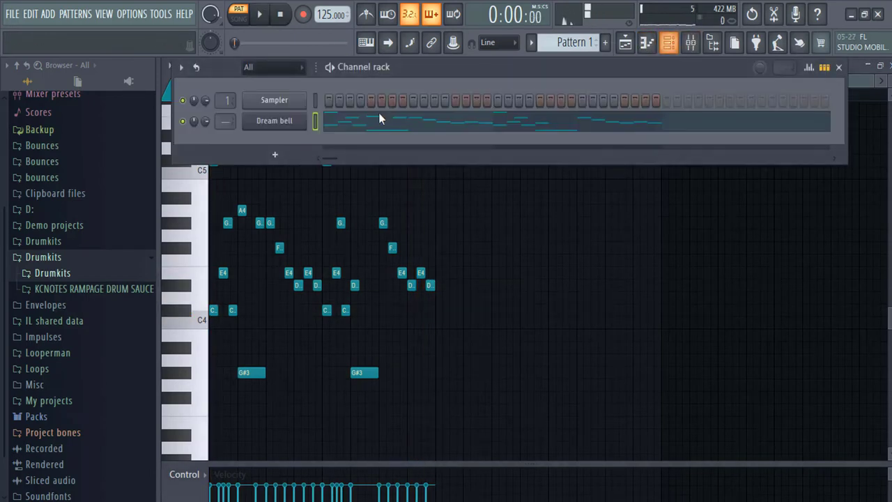
click(281, 124)
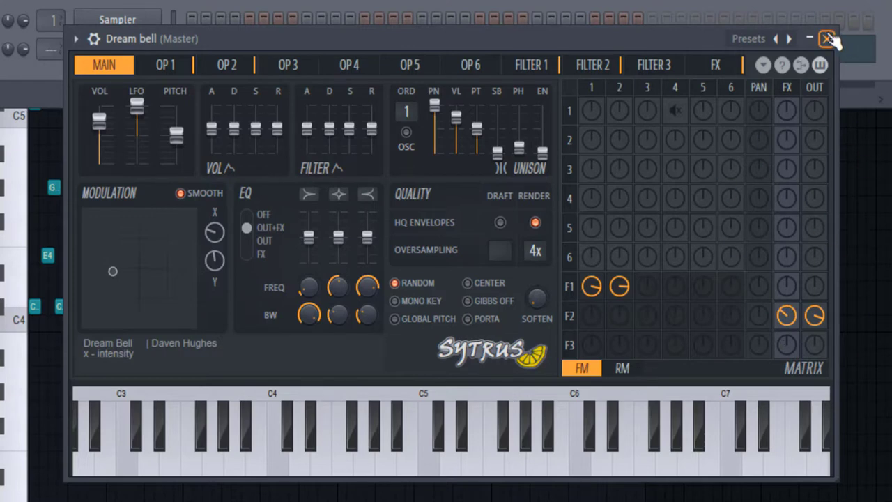
click(827, 39)
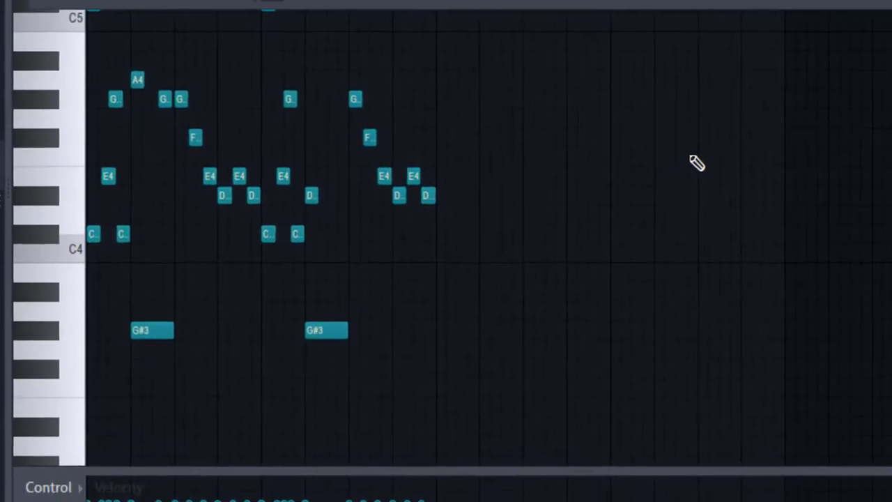
- Add a C#3 note held across both bars under the melody and duplicate the whole pattern to fill eight bars
key(space)
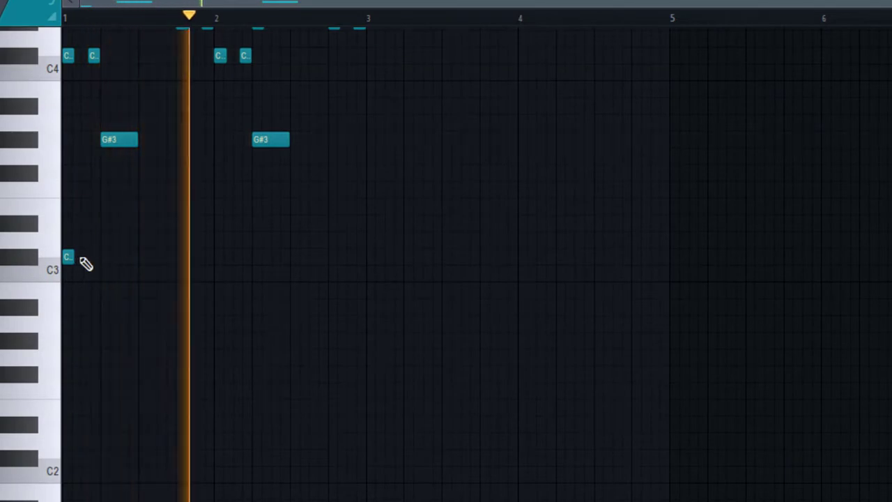
drag(72, 257, 369, 245)
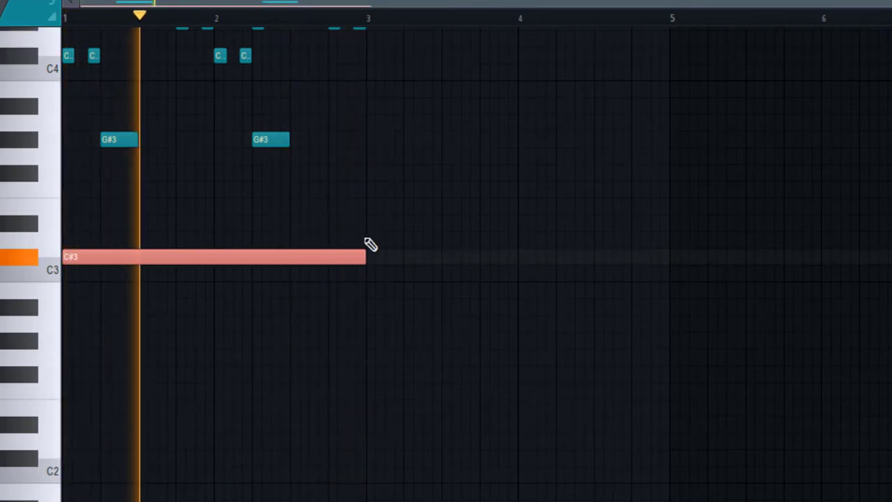
key(ctrl+b)
scroll(376, 318, down, 2)
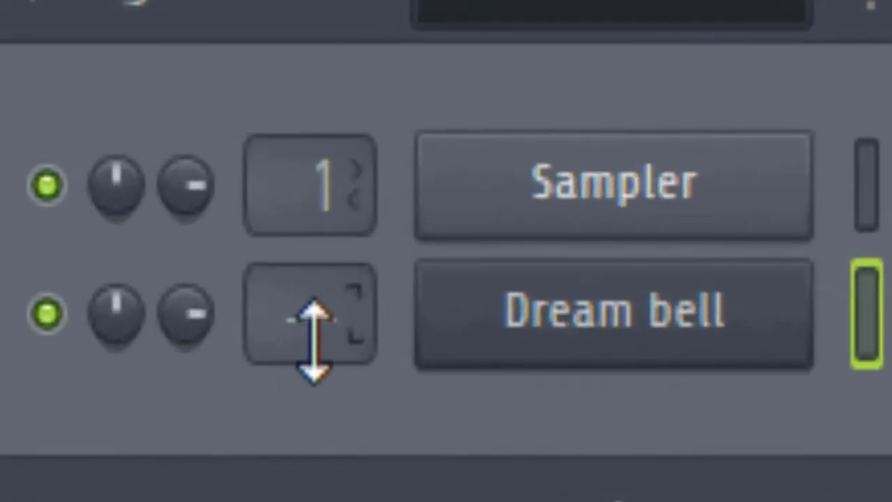
- Route the Dream bell channel to mixer track 6 and load Gross Beat in that track's first effect slot
drag(313, 342, 313, 307)
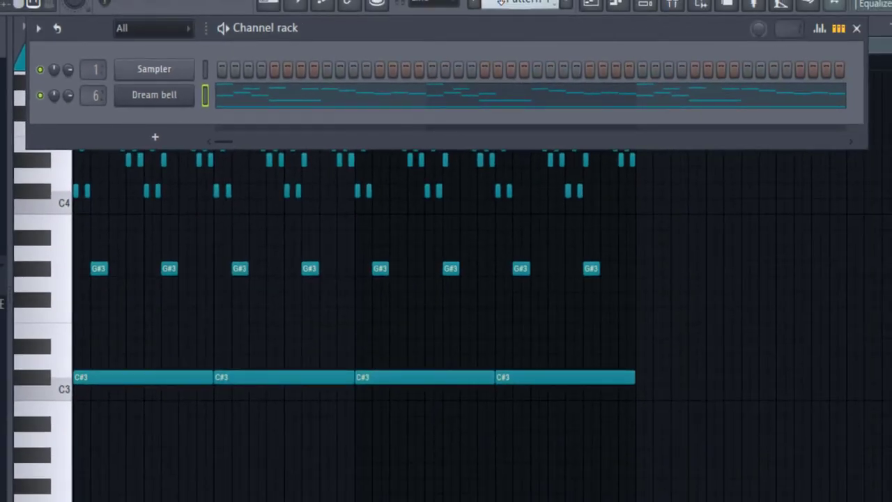
click(689, 4)
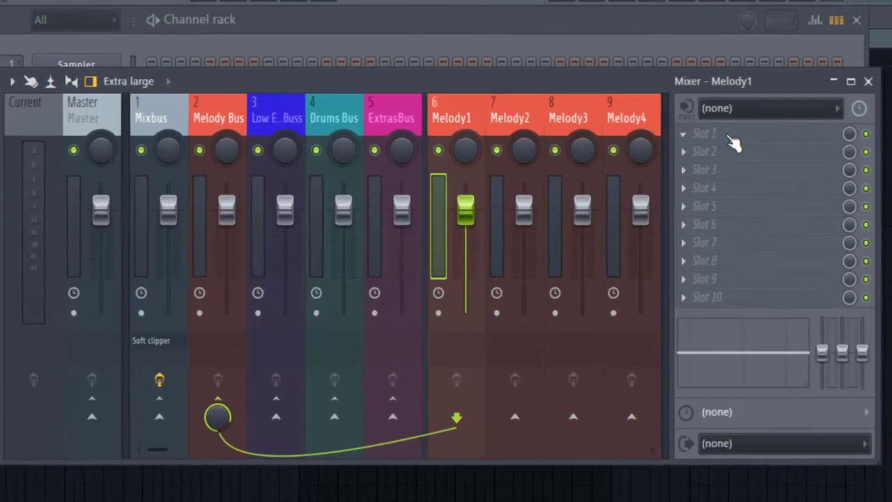
click(736, 132)
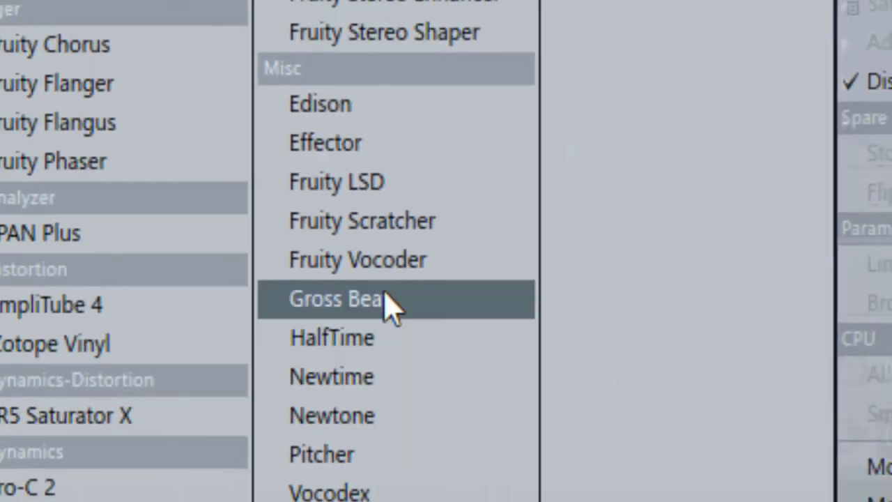
click(162, 471)
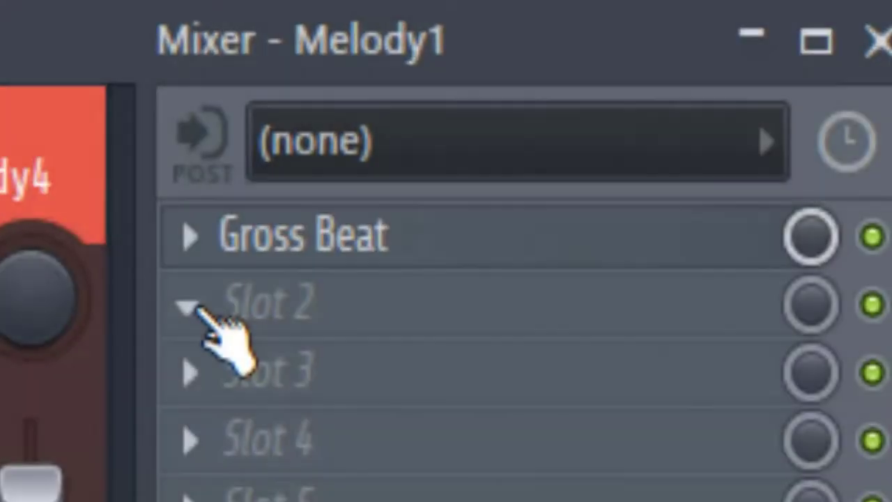
- Load Fruity Reeverb 2 in the second effect slot of Melody1 and apply The Venue preset
click(199, 314)
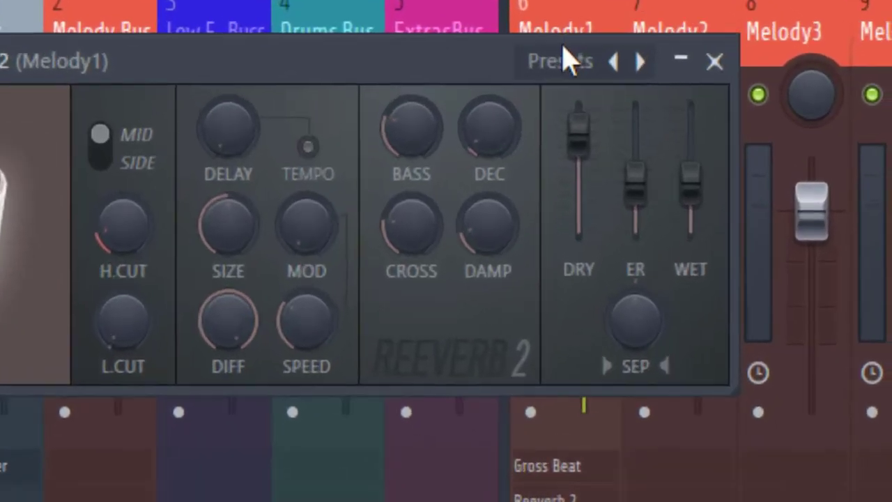
click(655, 76)
click(444, 335)
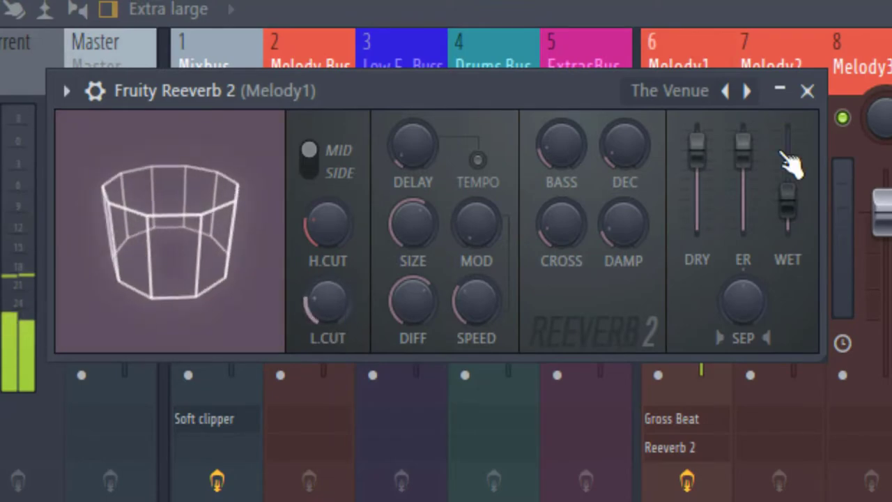
click(807, 91)
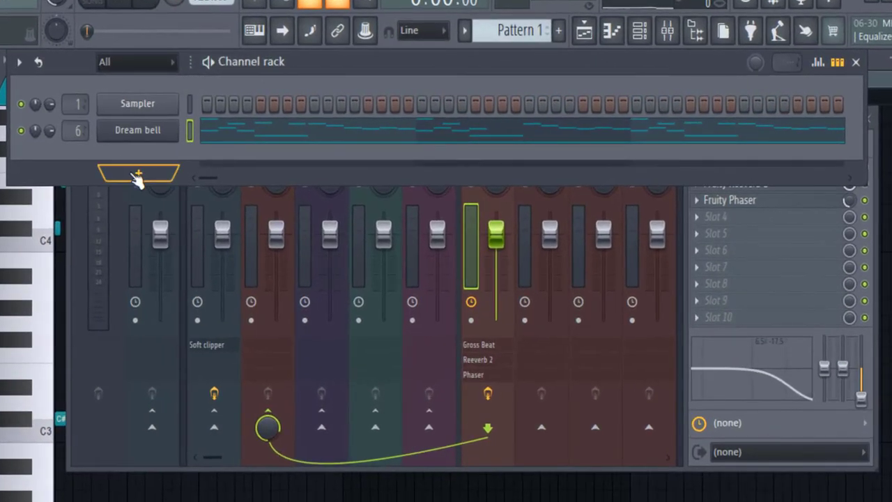
- Add another Sytrus channel and load the Distant preset from the Pad category
click(155, 171)
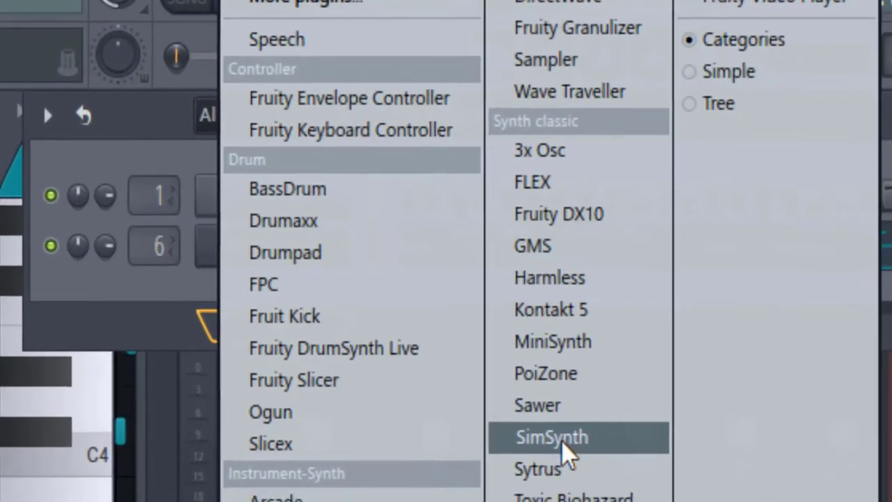
click(550, 469)
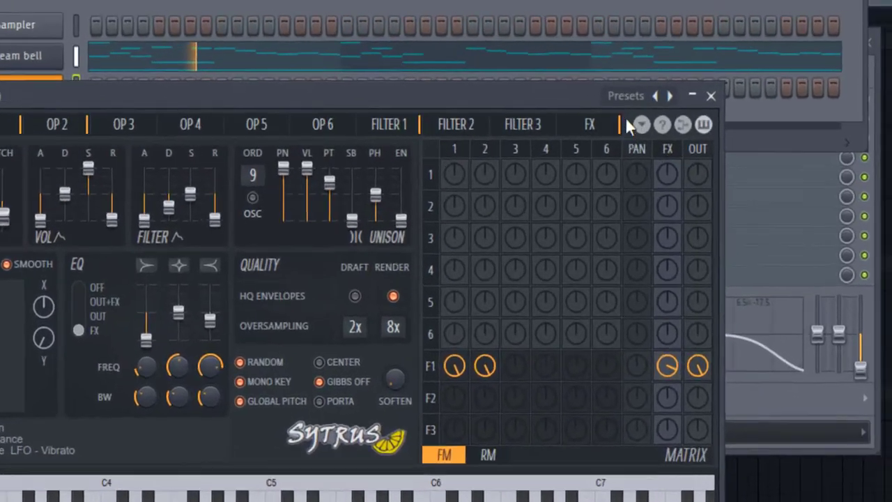
click(627, 94)
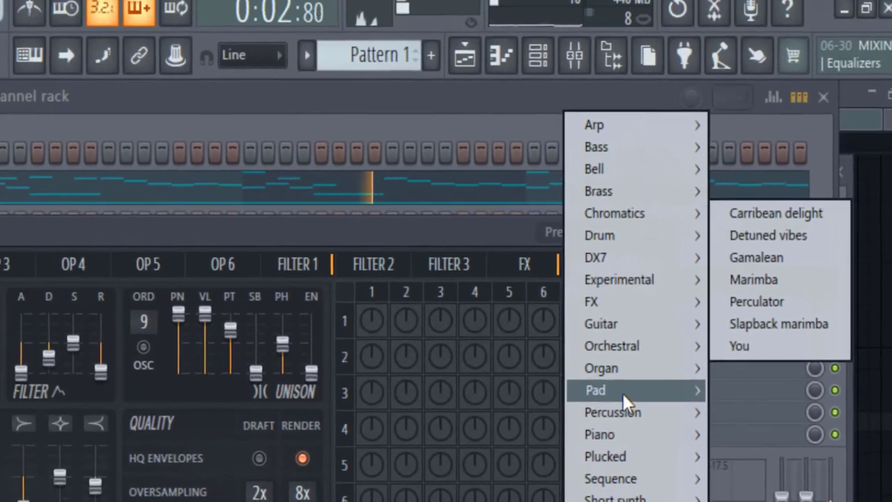
mouse_move(539, 345)
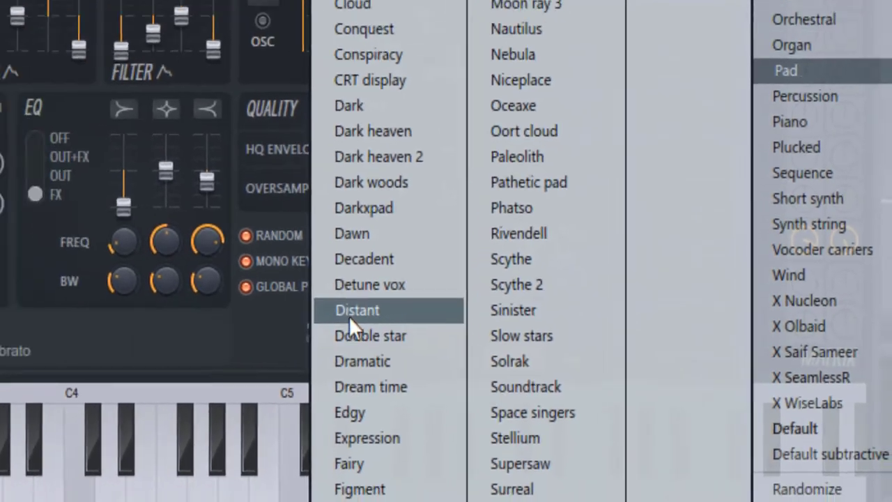
click(261, 300)
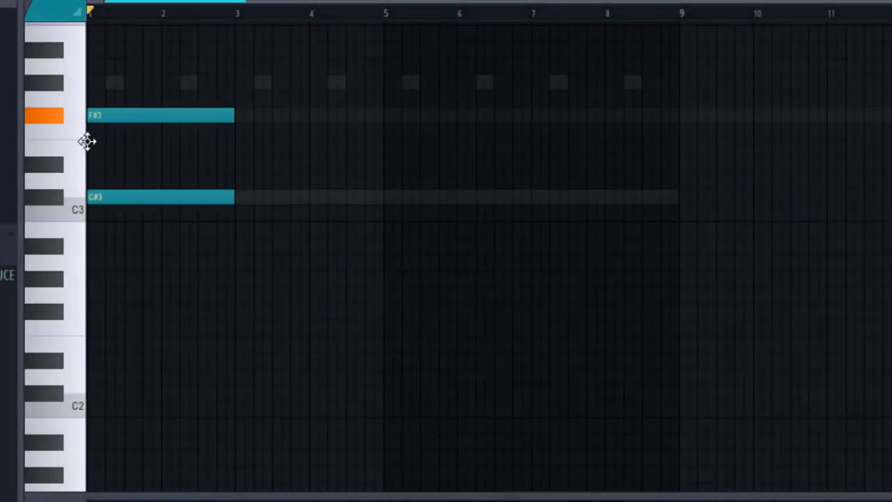
- Complete a two-bar C#3, E3 and G#3 chord for the Distant pad and duplicate it to fill eight bars
scroll(170, 109, up, 2)
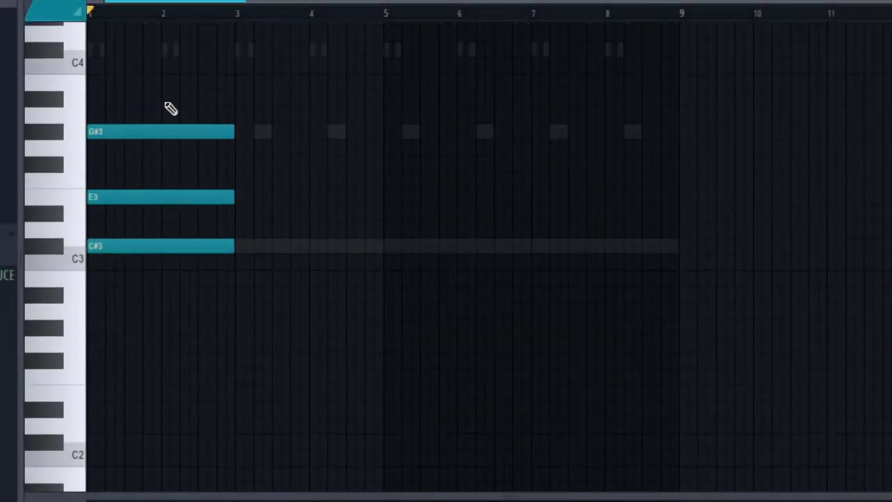
key(space)
key(ctrl+d)
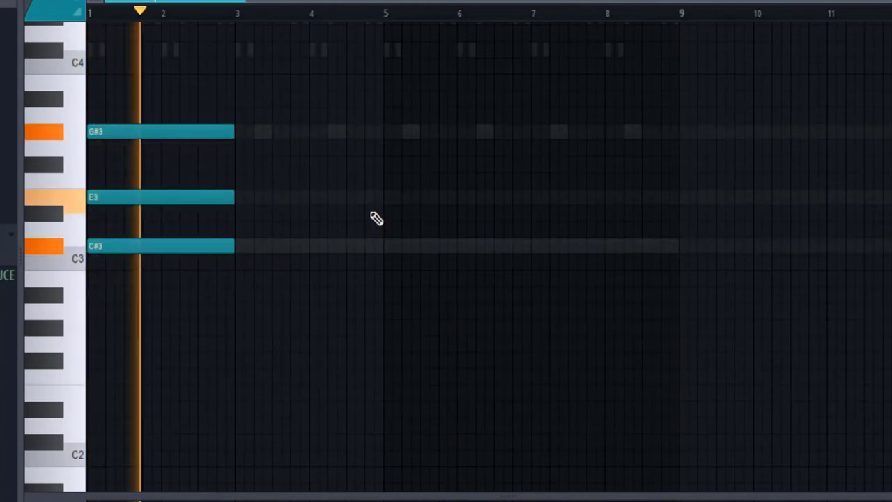
key(ctrl+b)
key(ctrl+b)
key(ctrl+b)
key(ctrl+d)
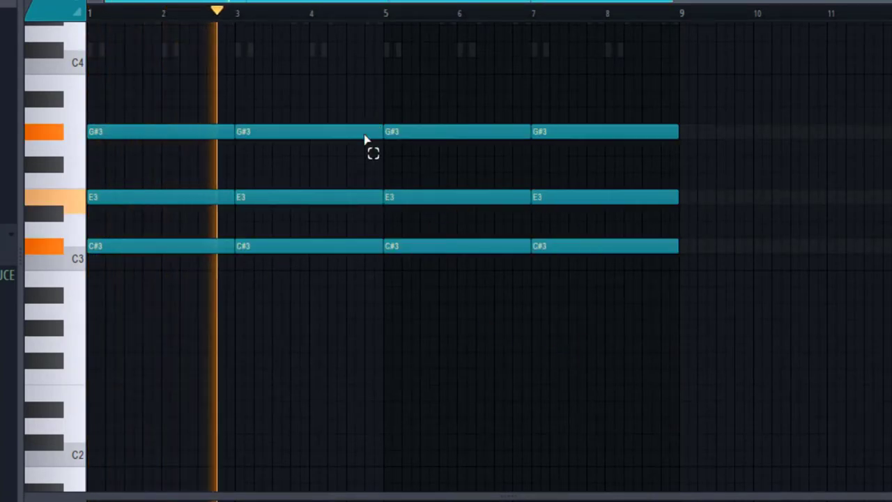
drag(373, 129, 368, 249)
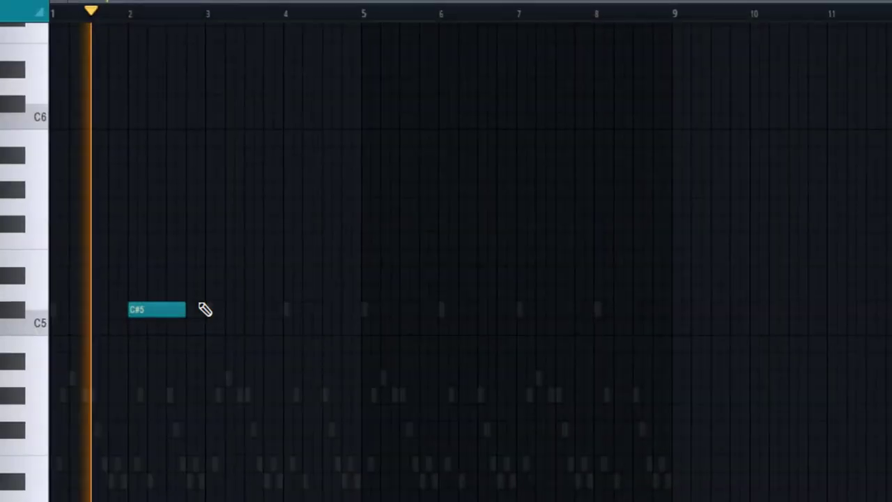
click(281, 272)
drag(281, 273, 358, 278)
right_click(358, 272)
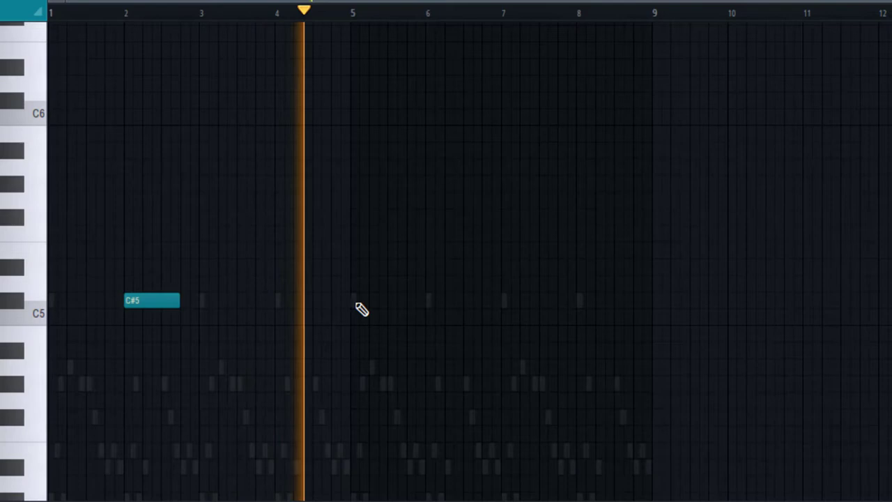
- Add a second C#5 note to the Choir part at the start of bar 6
click(439, 301)
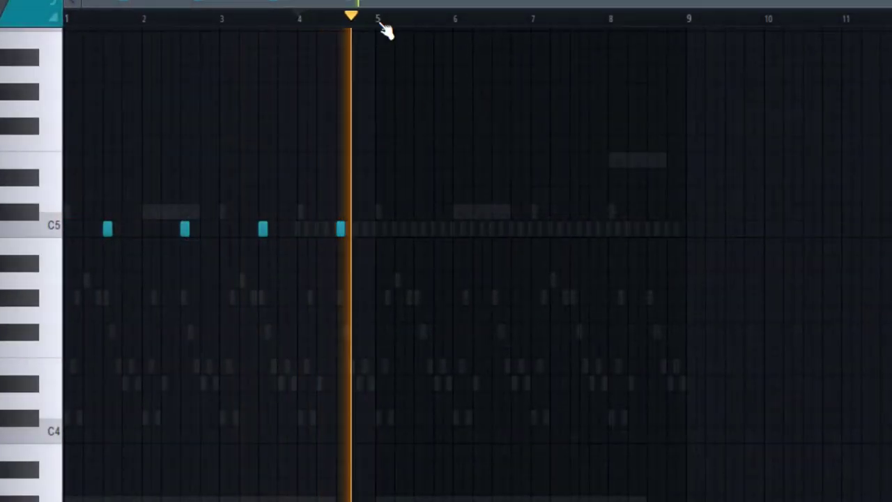
- Duplicate the four bars of snare hits to fill eight bars and check the Snare 1 channel settings
key(ctrl+a)
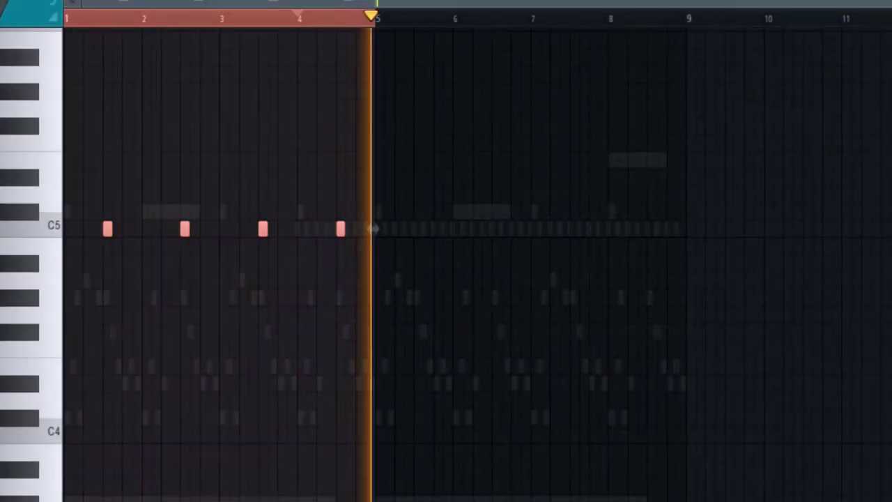
key(ctrl+b)
key(ctrl+d)
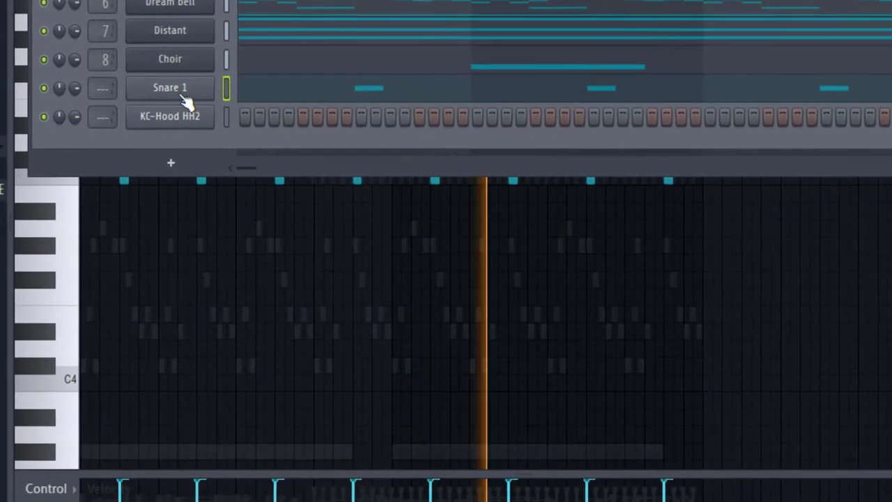
click(147, 137)
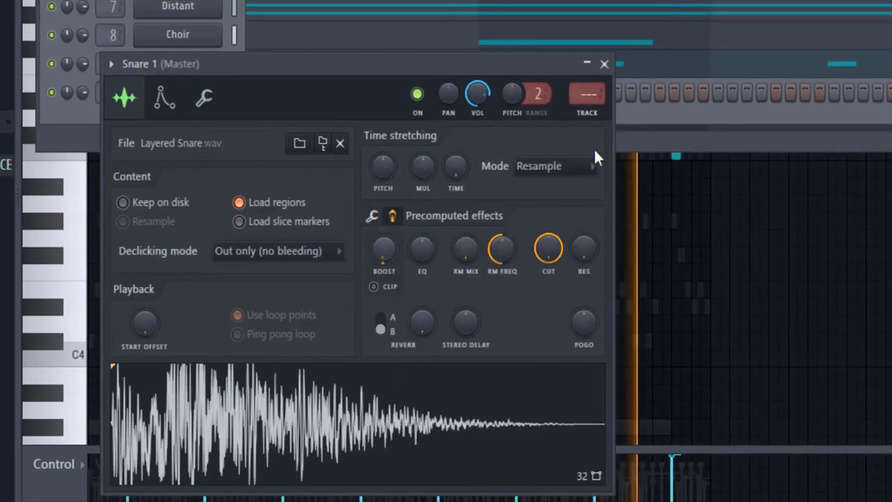
click(605, 64)
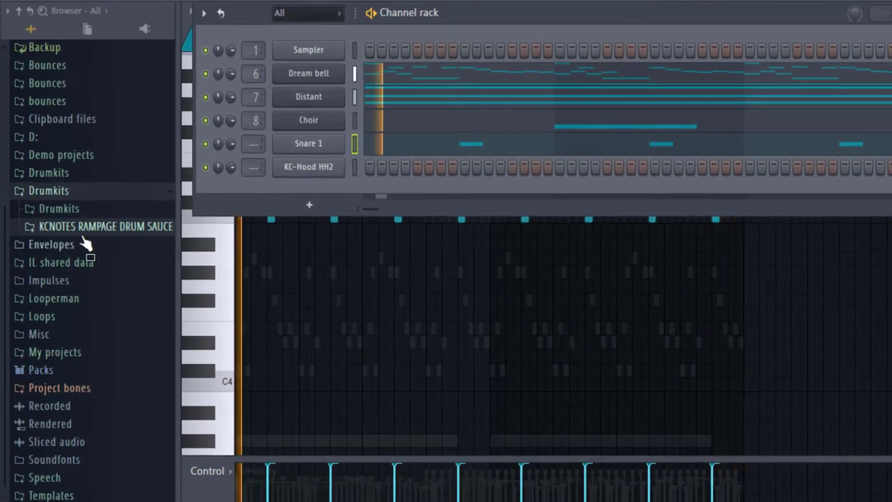
- Add KC- SPINZ 808 from the Rampage Drum Sauce kit's 808 SAUCE folder as a new channel and set it to Cut itself
click(79, 229)
click(63, 243)
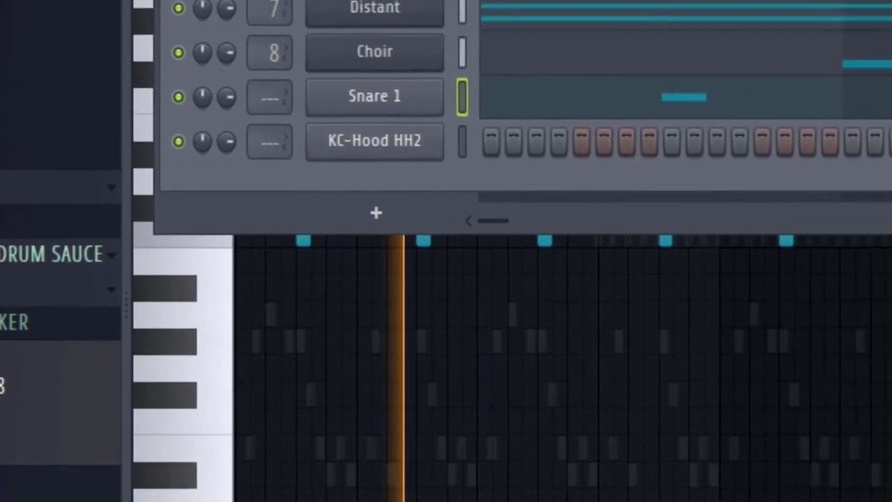
drag(14, 386, 356, 179)
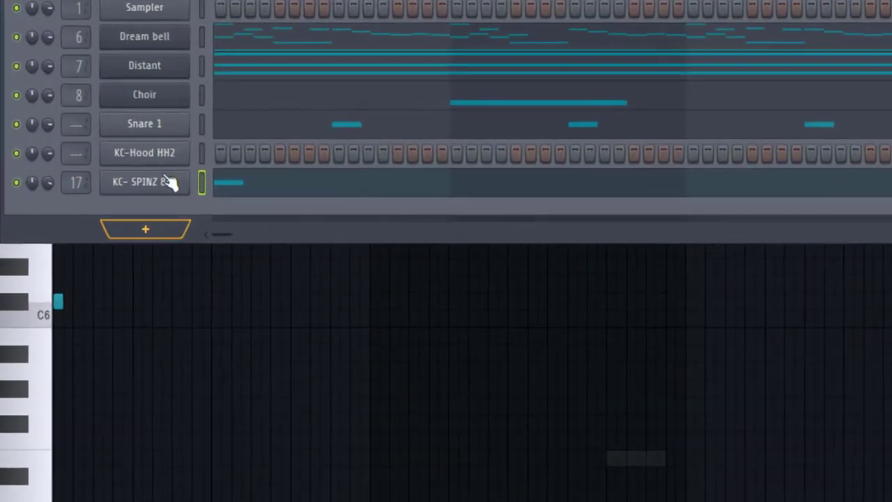
right_click(170, 183)
click(209, 311)
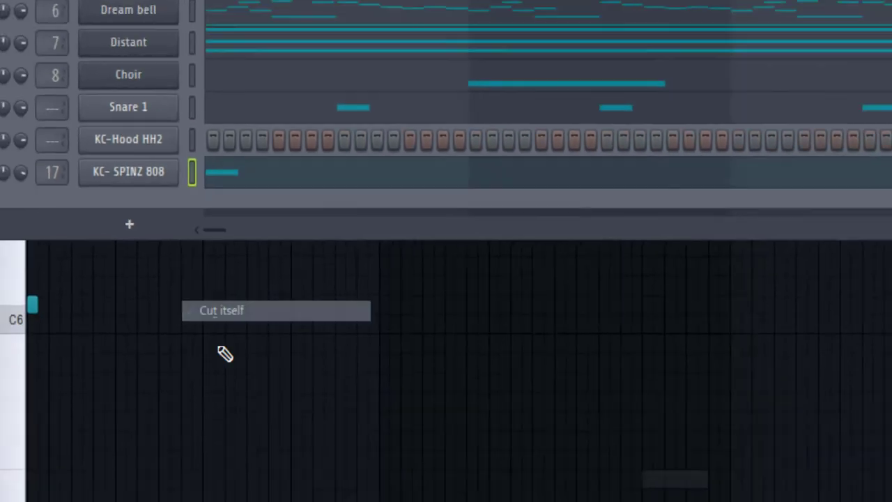
- Add short C#6 notes to the 808 on beat 4 of bar 1, beat 2 of bar 2, the start of bar 3 and late in bar 3
key(space)
click(117, 310)
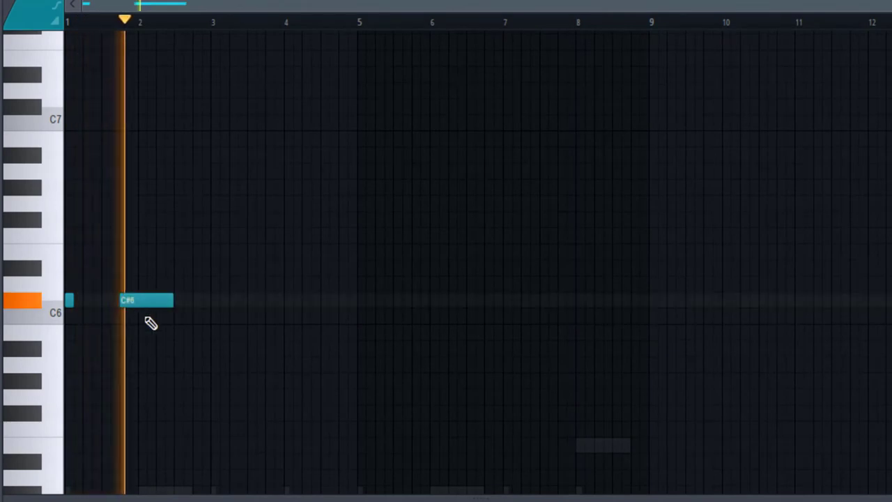
click(167, 304)
click(218, 301)
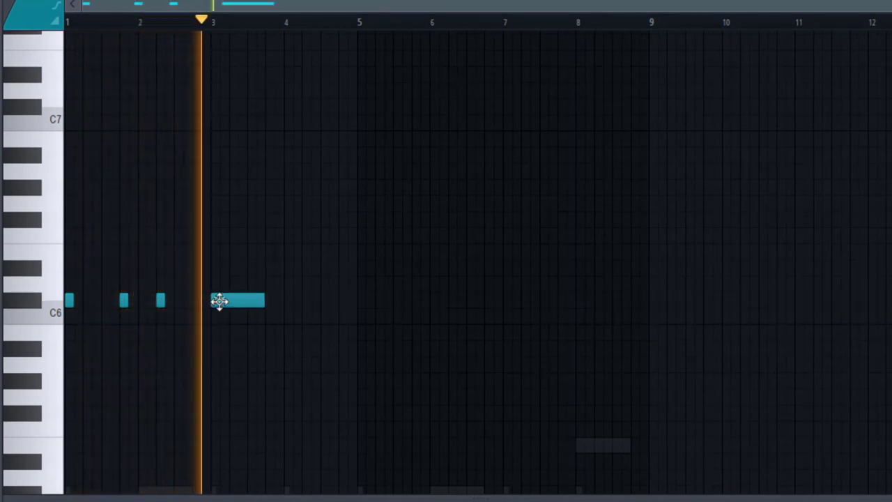
click(268, 303)
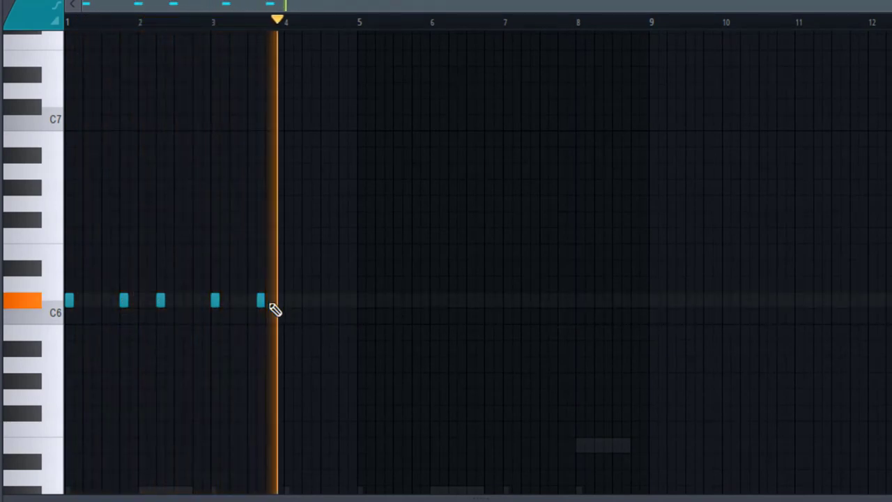
click(272, 304)
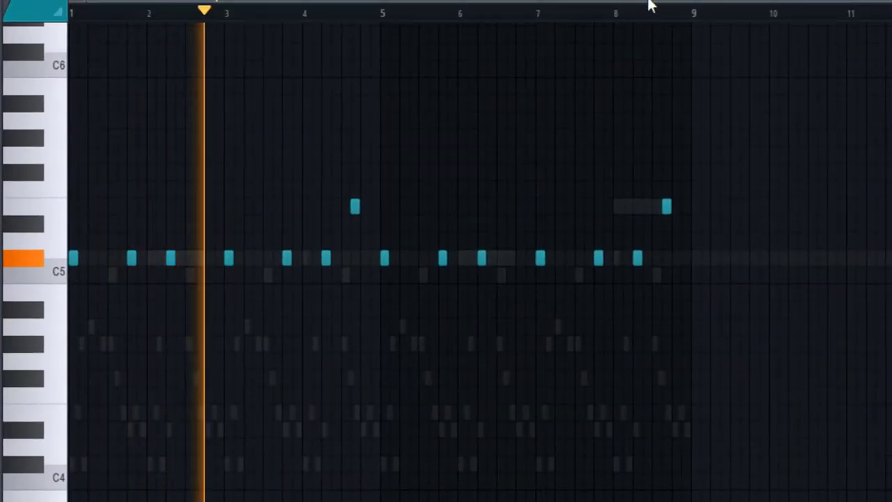
- Give the KC- SPINZ 808 sample a slight fade-out and boost in its channel settings
key(F6)
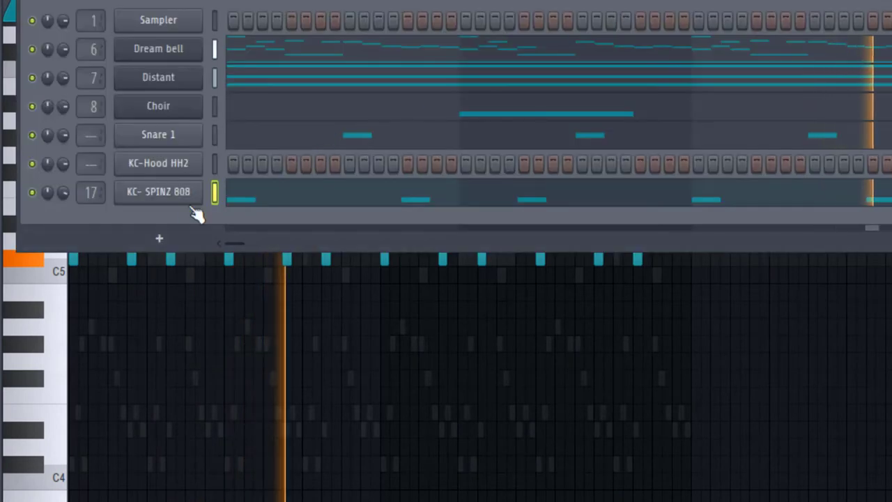
click(192, 193)
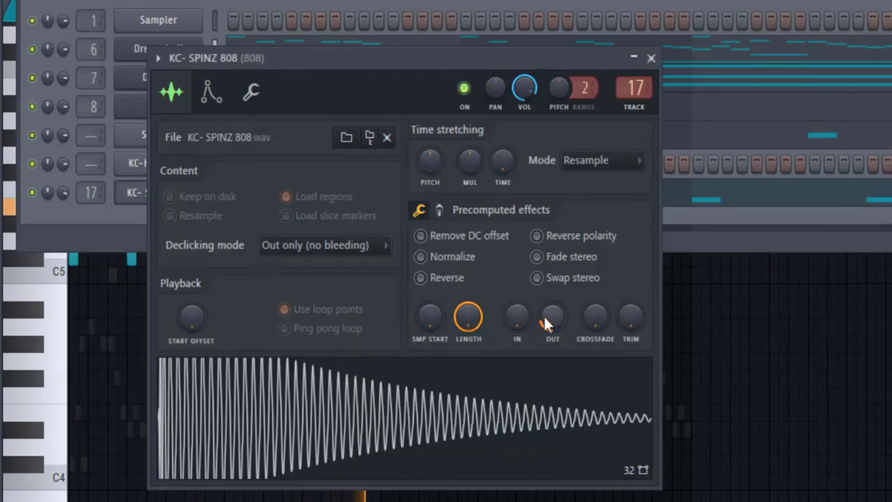
click(439, 209)
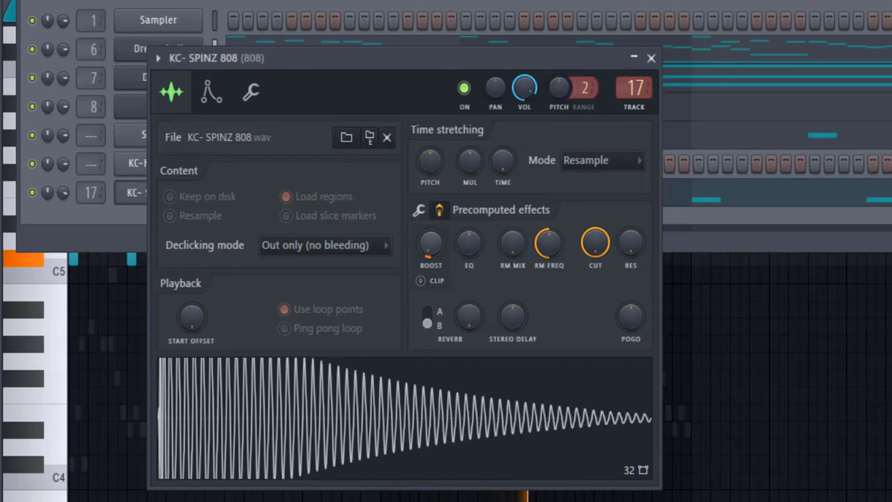
click(652, 58)
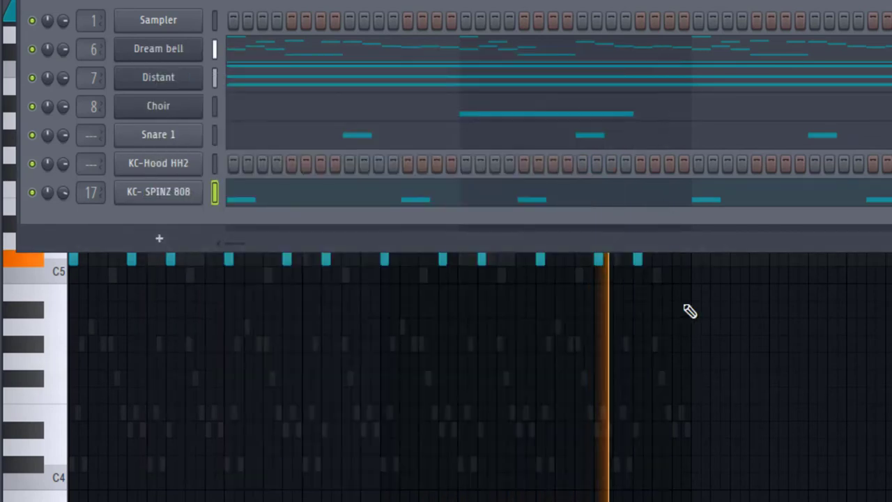
key(F6)
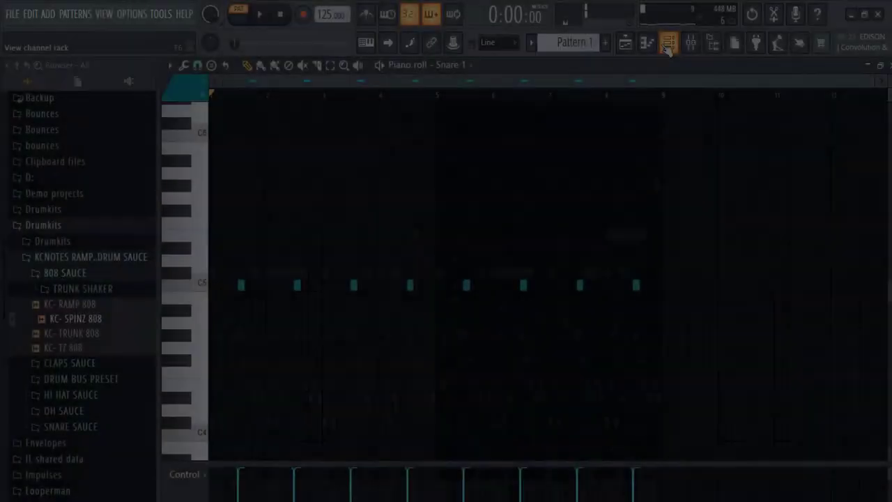
- Show the channel rack, open the KC-Hood HH2 hi-hat in the piano roll and place a C5 note at the start of bar 1
click(668, 43)
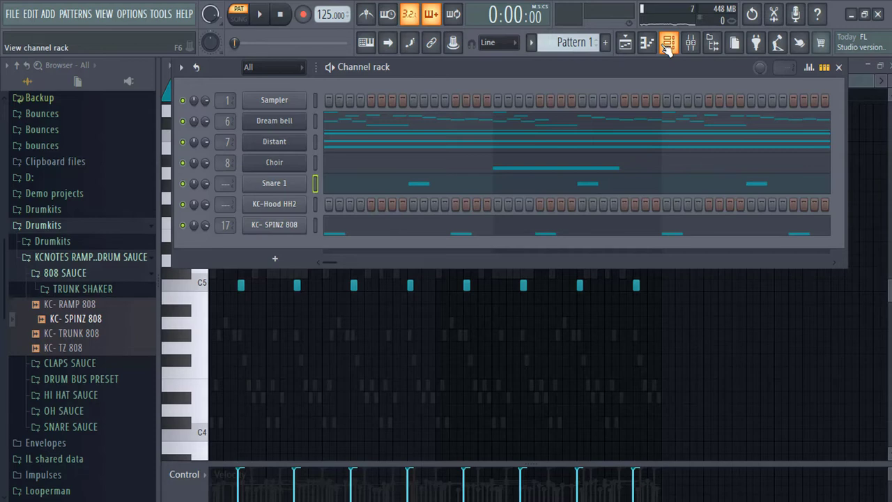
right_click(293, 184)
click(324, 200)
key(space)
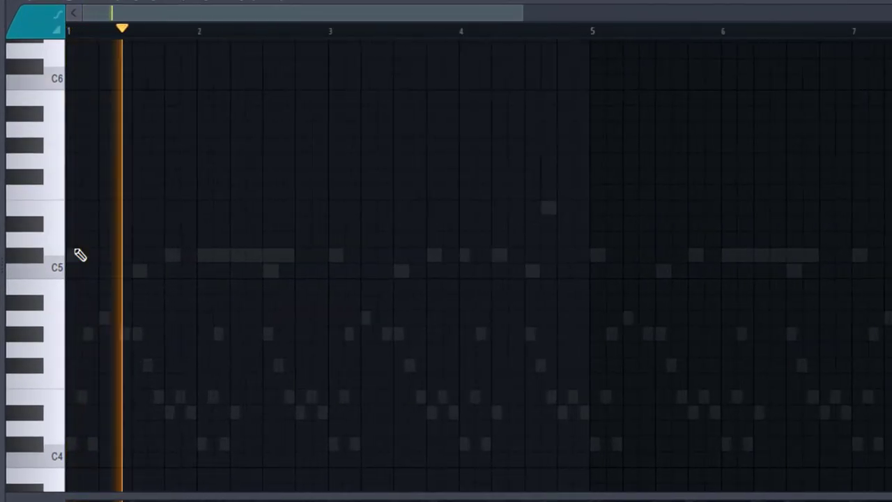
key(space)
click(58, 274)
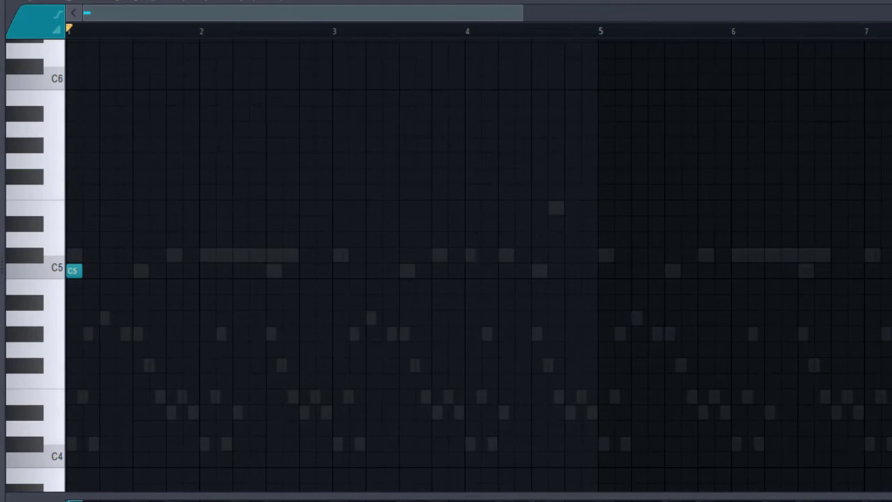
- Fill the KC-Hood HH2 channel with a hit every 2 steps and extend the notes with legato so they touch
key(F6)
right_click(168, 169)
click(412, 224)
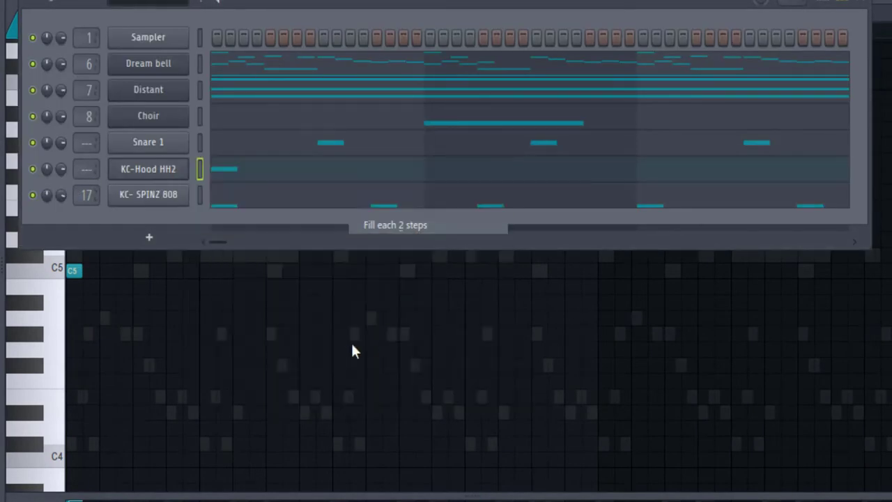
key(F6)
key(space)
scroll(49, 287, up, 3)
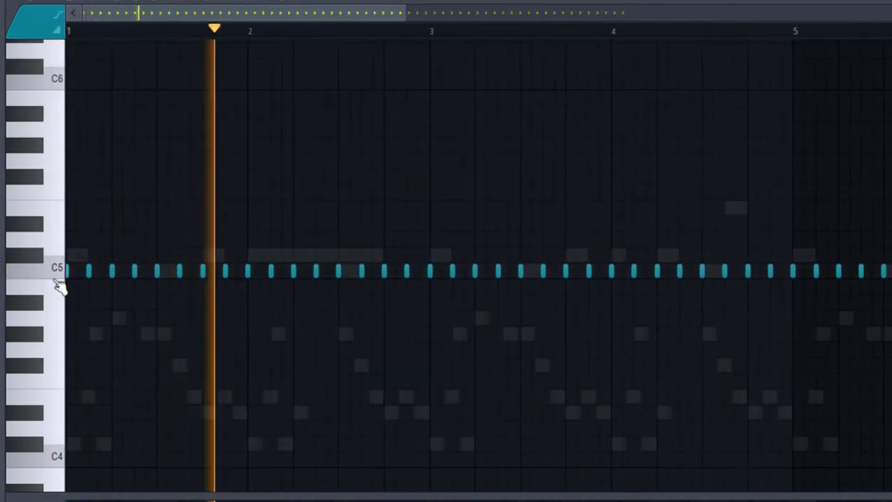
key(ctrl+l)
key(space)
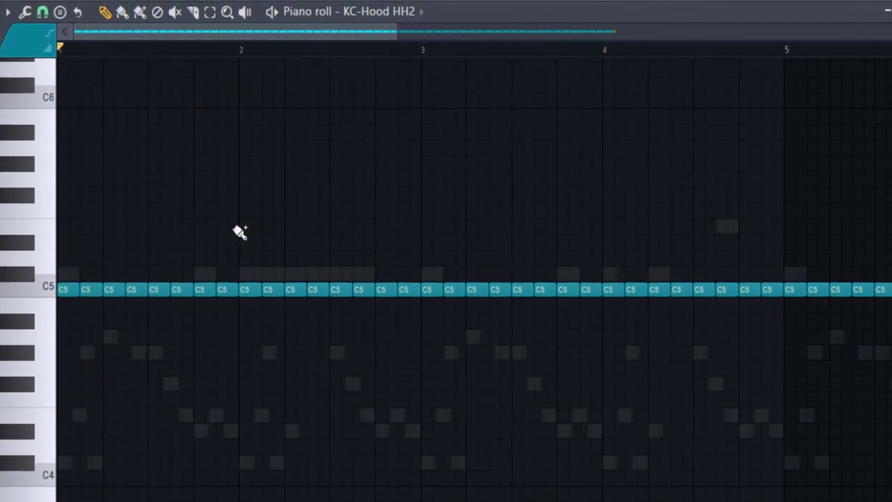
- Slice the hi-hat note on beat 2 of bar 1 in half and chop the halves into a four-note roll
key(space)
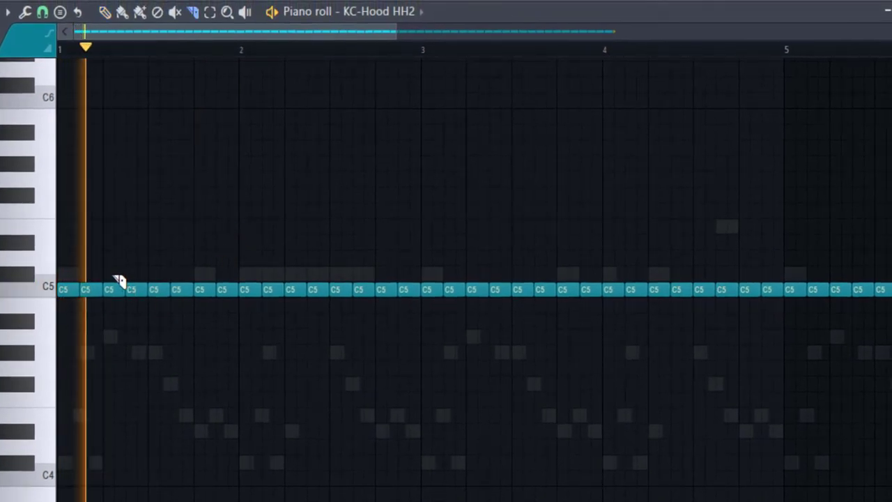
click(120, 289)
key(space)
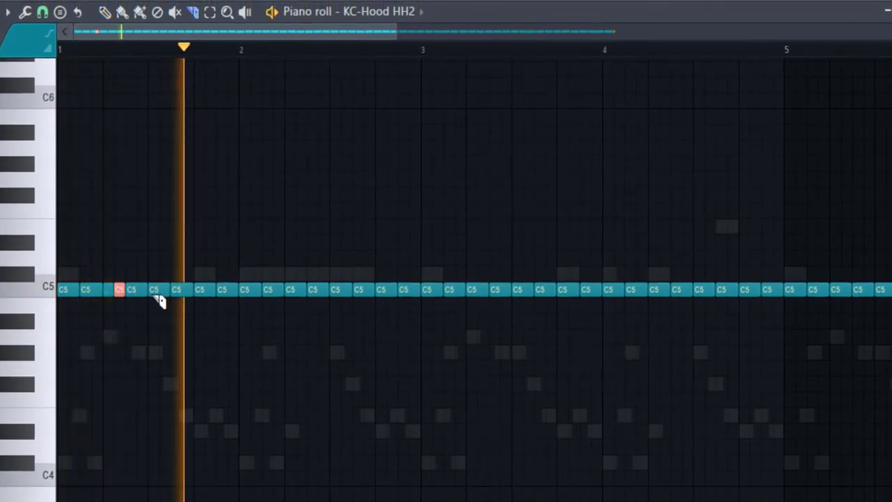
scroll(110, 288, up, 2)
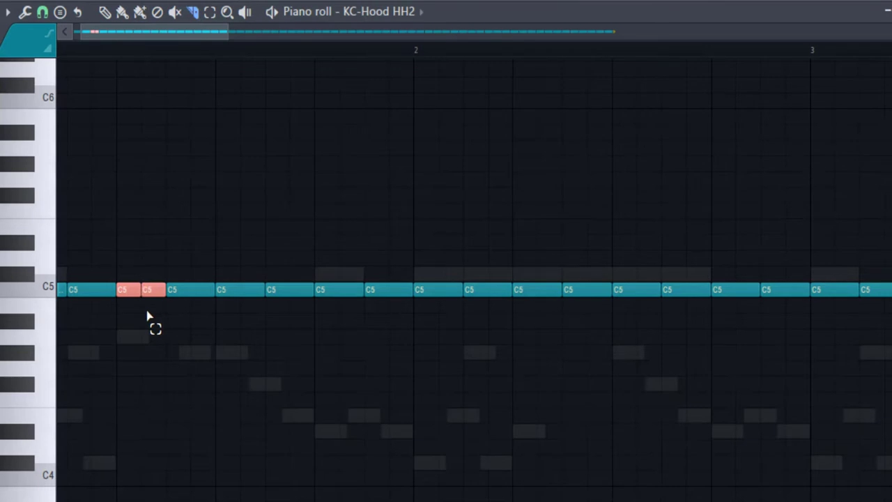
key(alt+u)
key(Return)
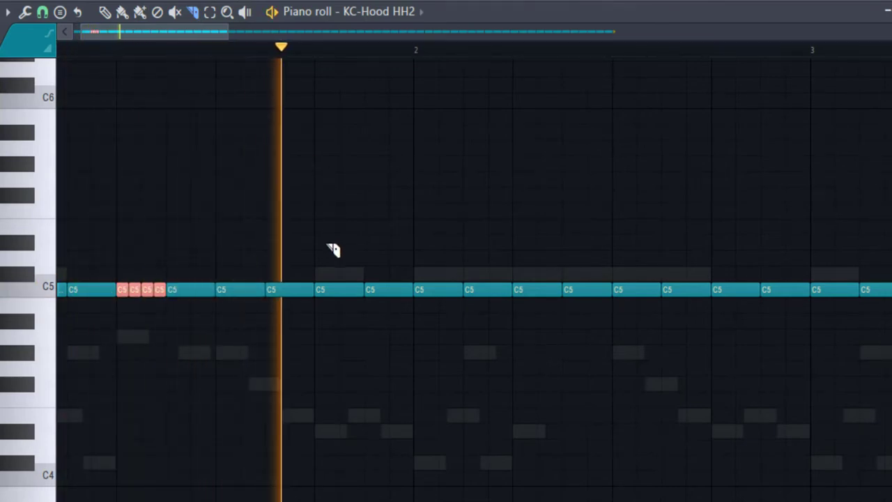
- Slice the hi-hat note on beat 4 of bar 1 in half and switch back to the Draw tool
key(ctrl+d)
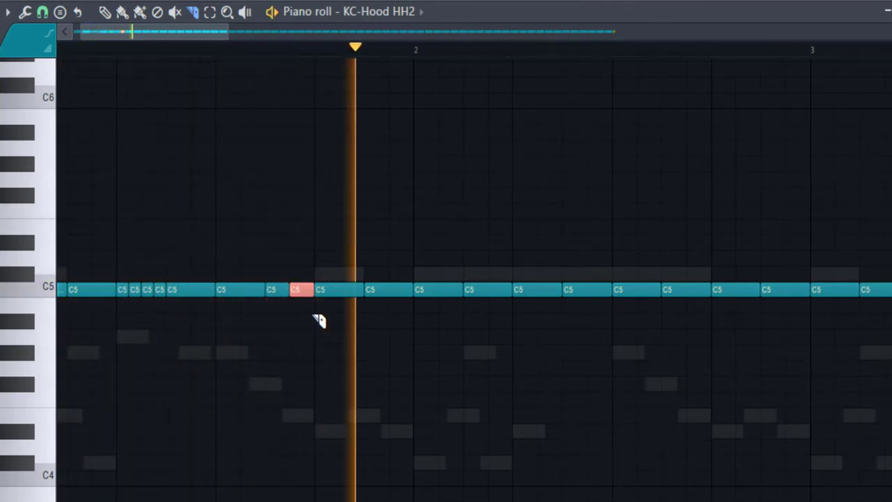
click(349, 284)
scroll(312, 331, down, 2)
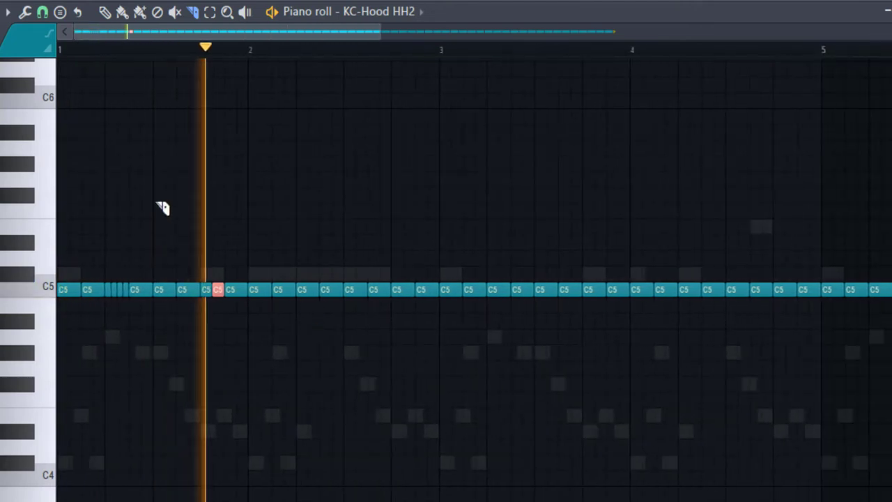
click(105, 13)
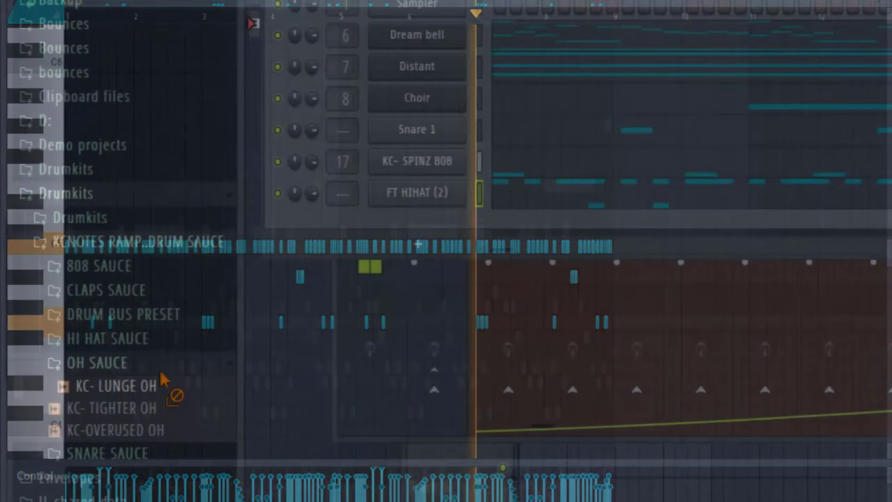
- Add the KC- LUNGE OH sample to the channel rack and place C5 notes on beat 4 of bars 1 and 2 during playback
drag(171, 392, 546, 209)
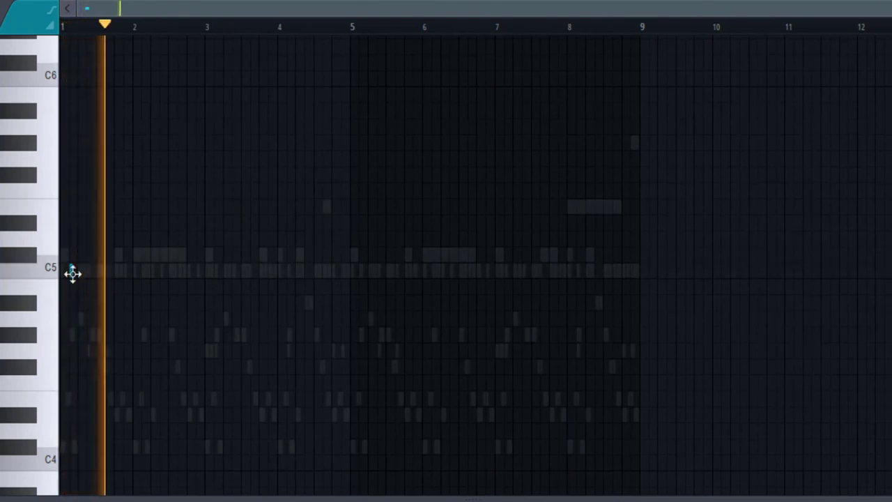
key(space)
click(118, 271)
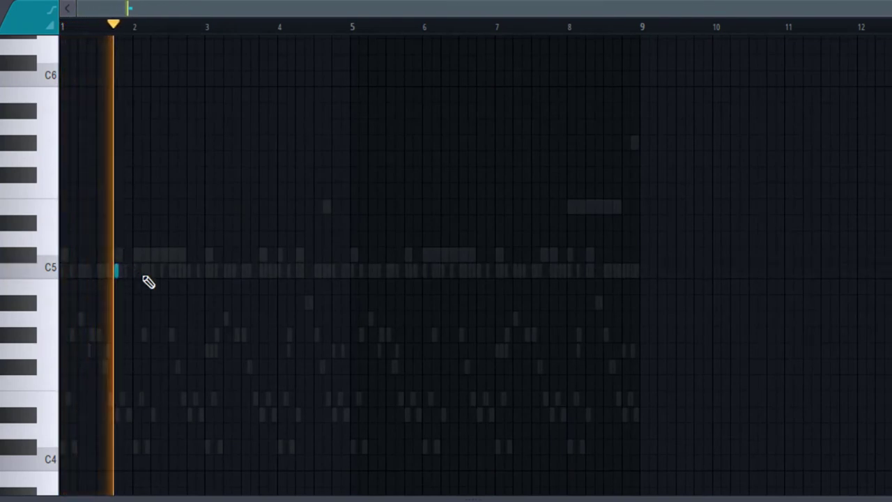
click(191, 272)
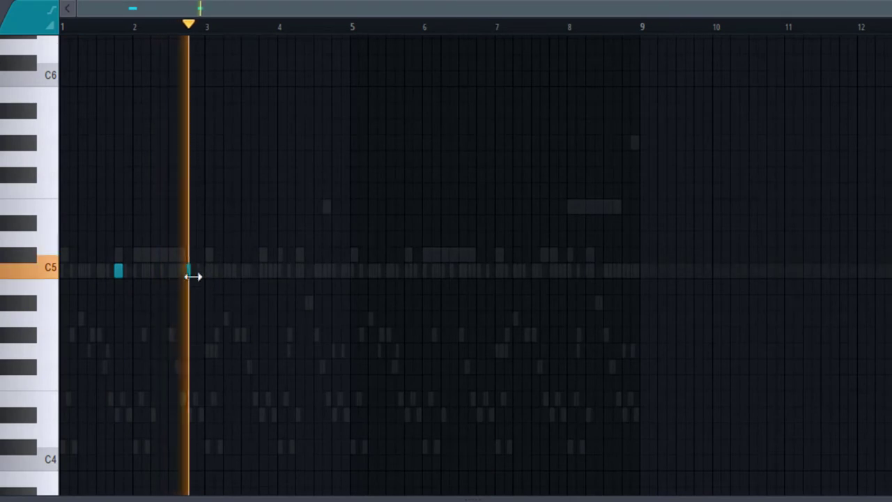
- Duplicate the open-hat notes through bar 8 as a four-bar phrase with hits on beat 4 of its first, third and fourth bars
drag(197, 29, 62, 28)
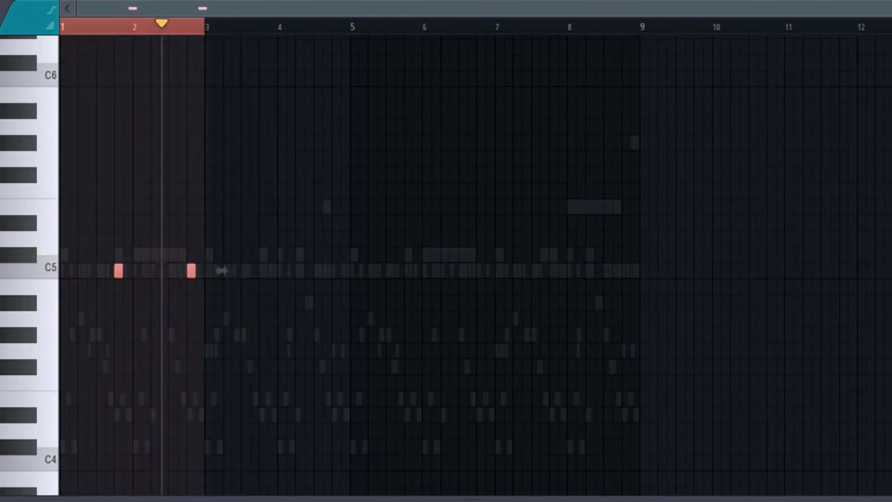
key(ctrl+b)
key(ctrl+d)
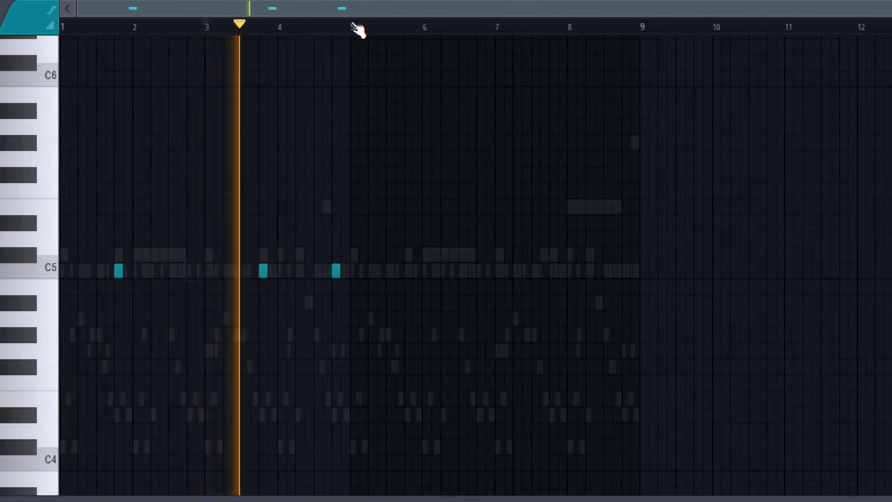
drag(359, 28, 61, 29)
key(ctrl+b)
key(ctrl+d)
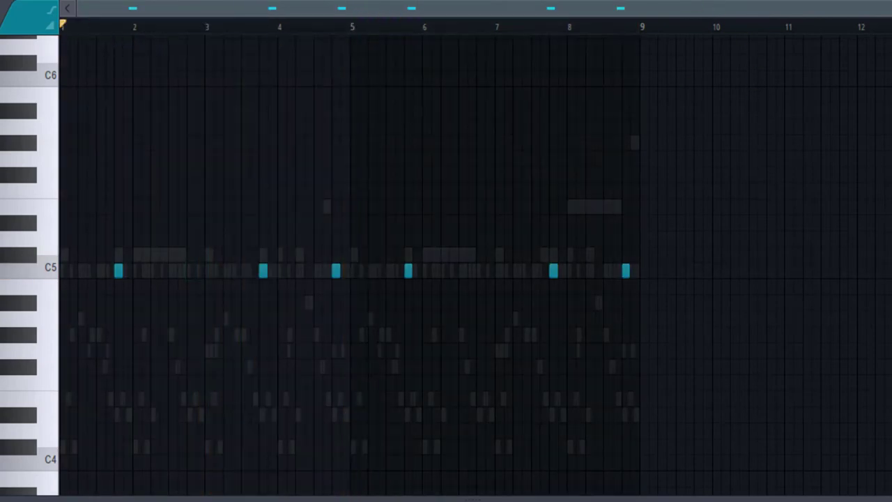
- Add the KC- TIGHTER SN sample from the SNARE SAUCE folder to the channel rack as a new channel
key(F6)
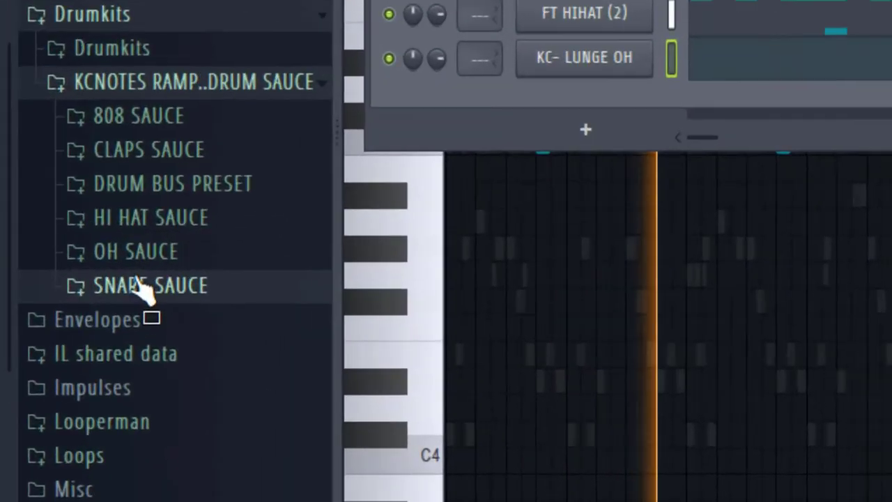
click(77, 363)
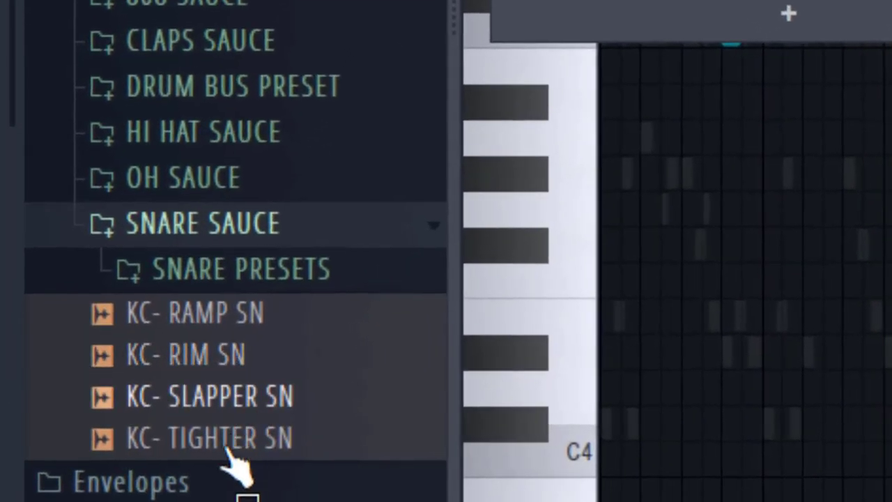
drag(230, 453, 172, 267)
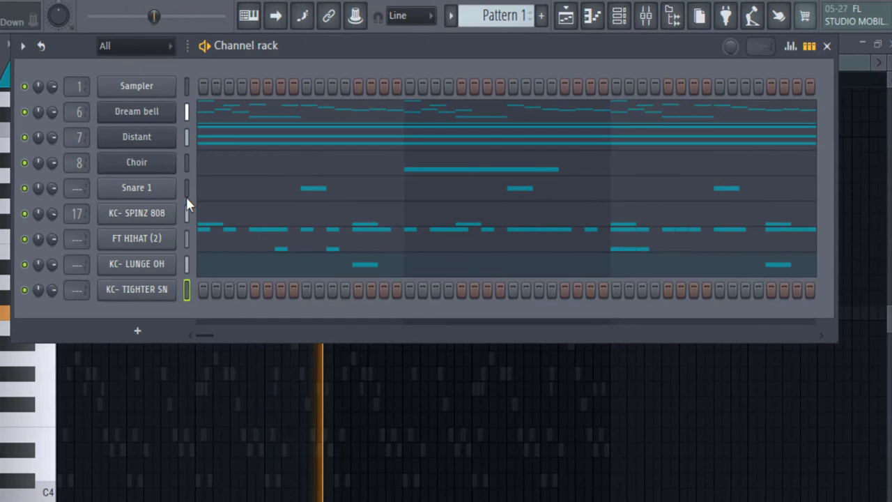
- Copy the Snare 1 pattern onto the KC- TIGHTER SN channel and open that channel in the piano roll
click(186, 194)
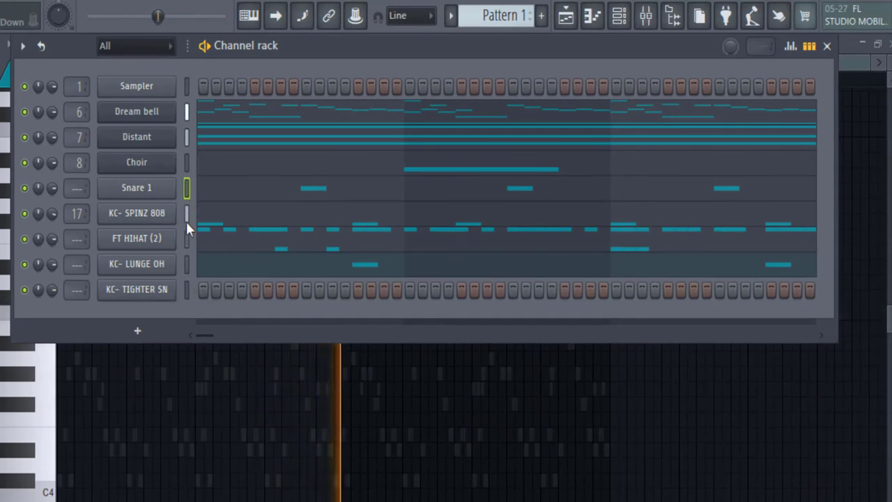
right_click(168, 290)
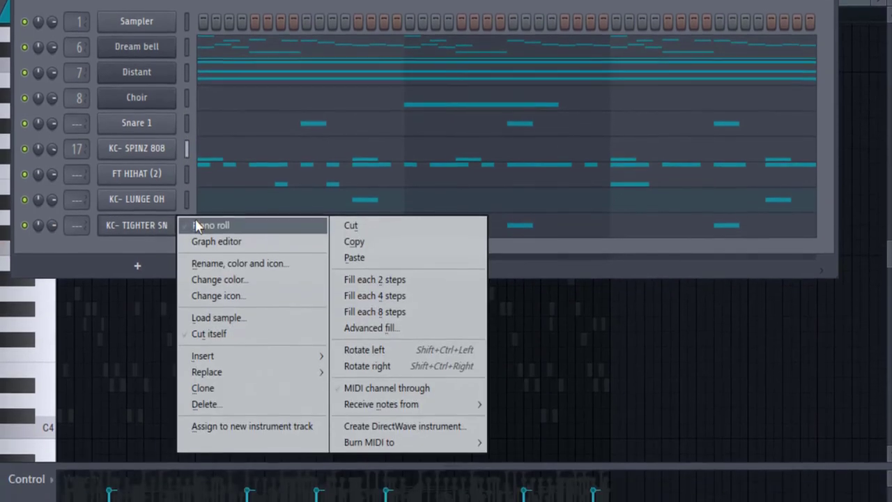
click(208, 293)
- Add extra C5 snare notes directly after the beat 3 hits in bars 1 and 3, and on both sides of the bar 4 hit
click(104, 237)
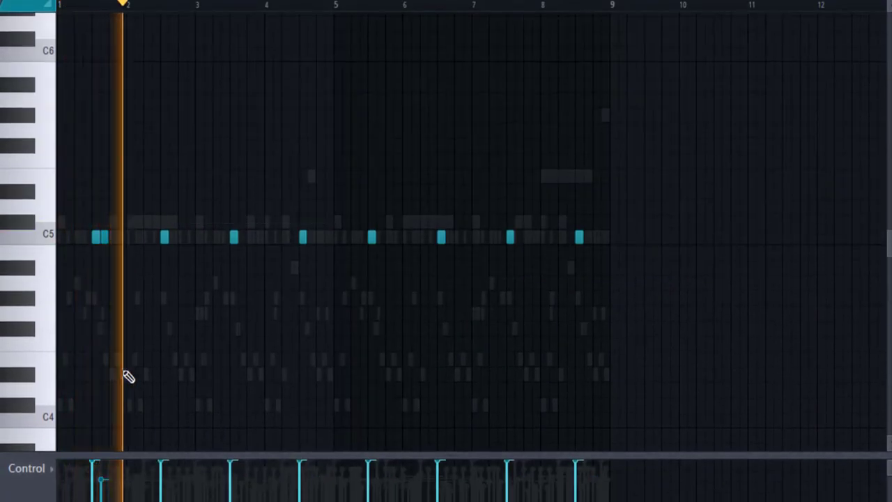
click(242, 237)
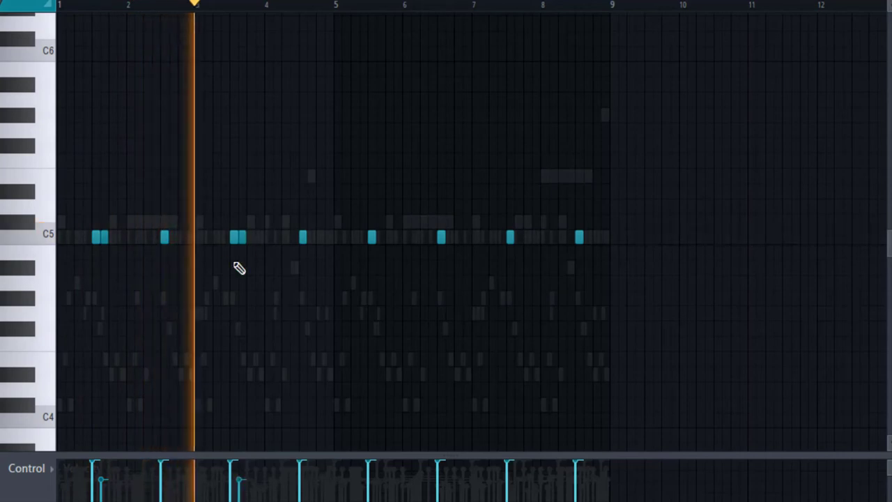
scroll(237, 264, up, 3)
click(335, 237)
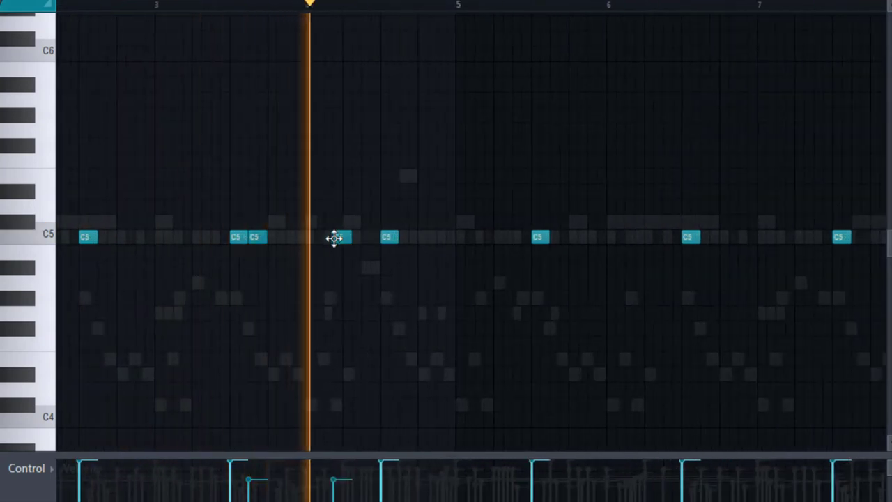
click(424, 237)
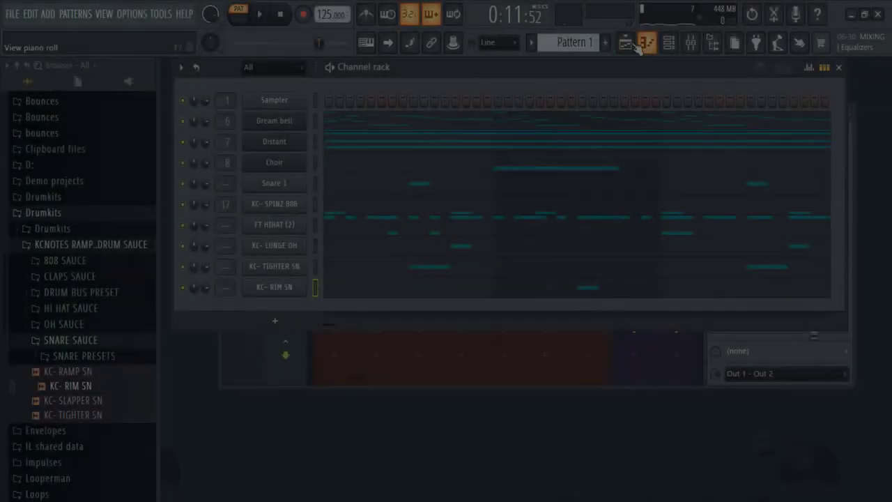
- Open the playlist and place Pattern 1 near the start of Track 1
click(626, 42)
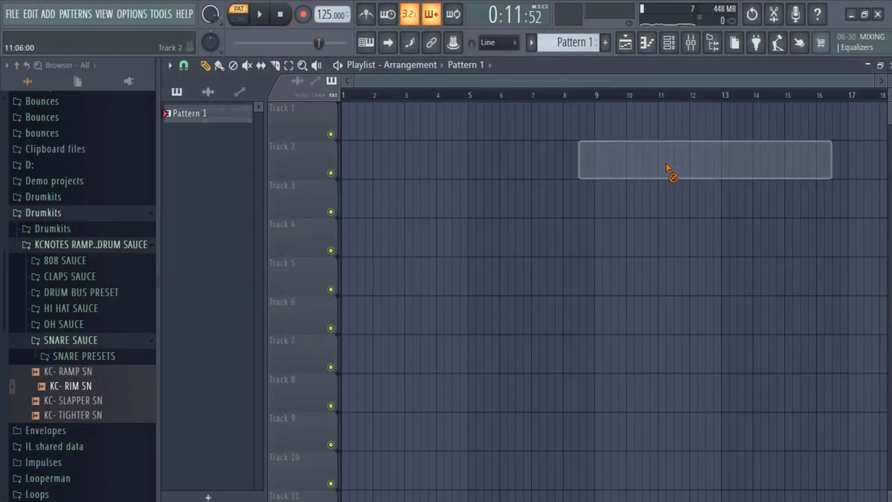
click(406, 126)
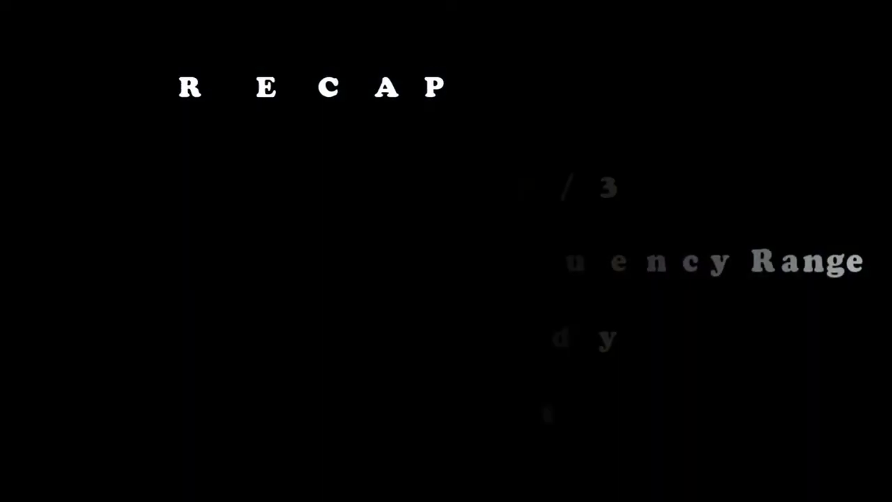